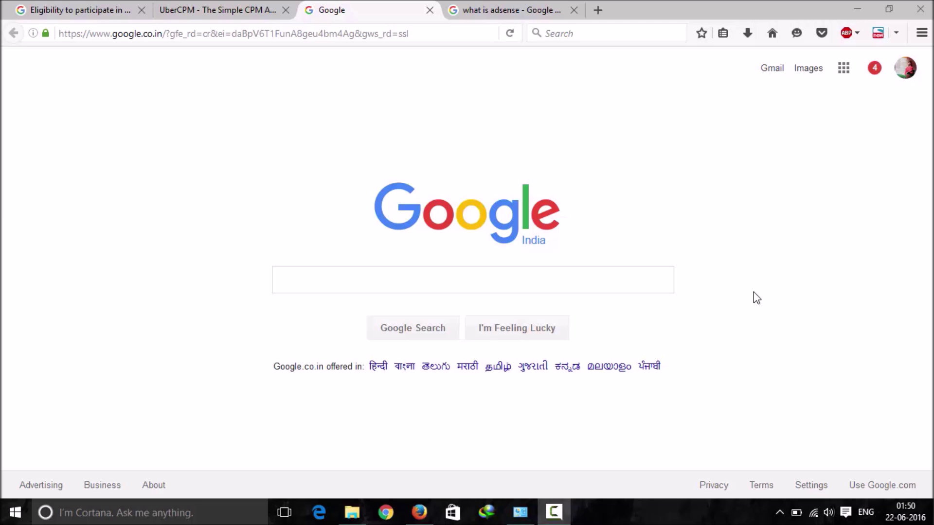
pyautogui.click(523, 7)
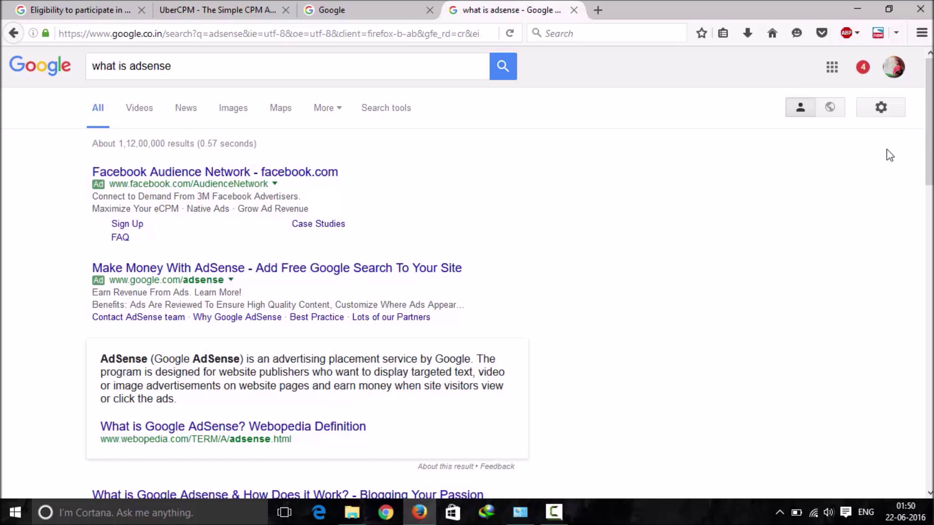
pyautogui.scroll(-3, 929, 145)
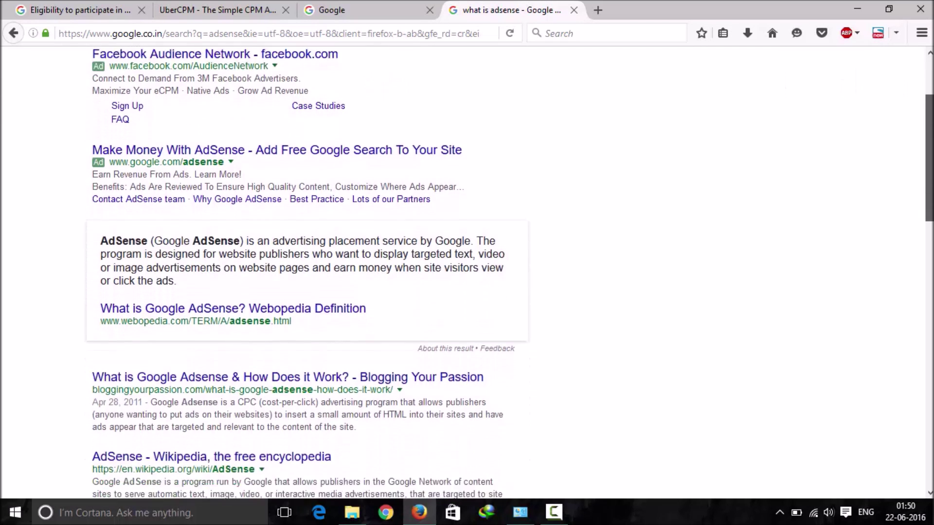
pyautogui.scroll(-1, 467, 272)
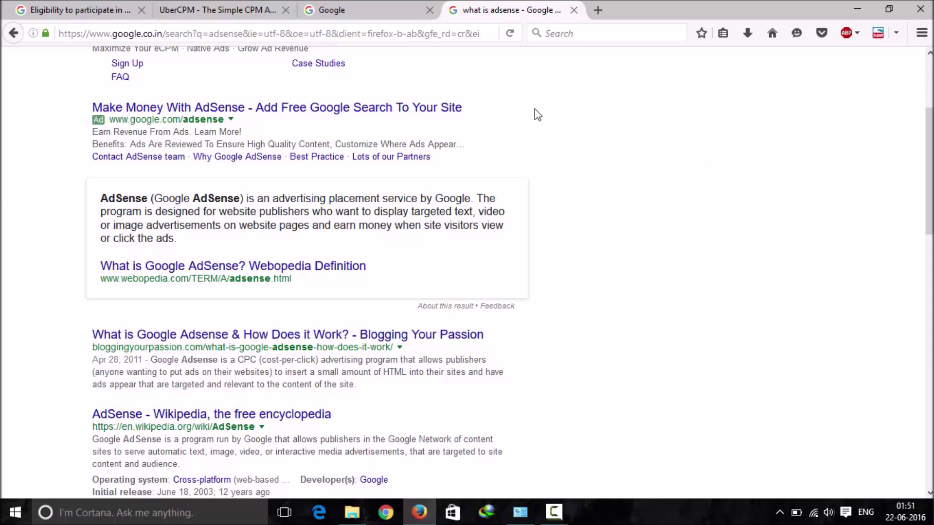
pyautogui.click(420, 33)
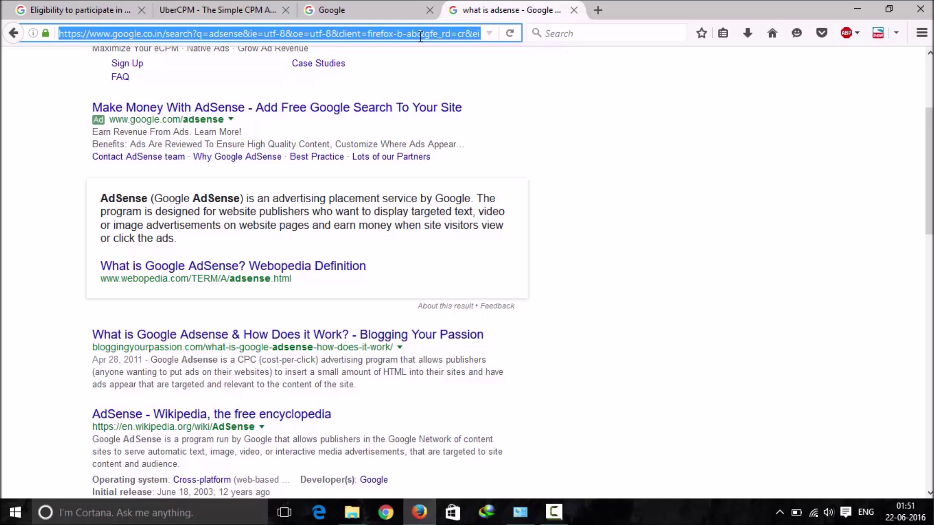
# Step: Search Google for 'times of india' and open the Times of India website result
pyautogui.write('toi')
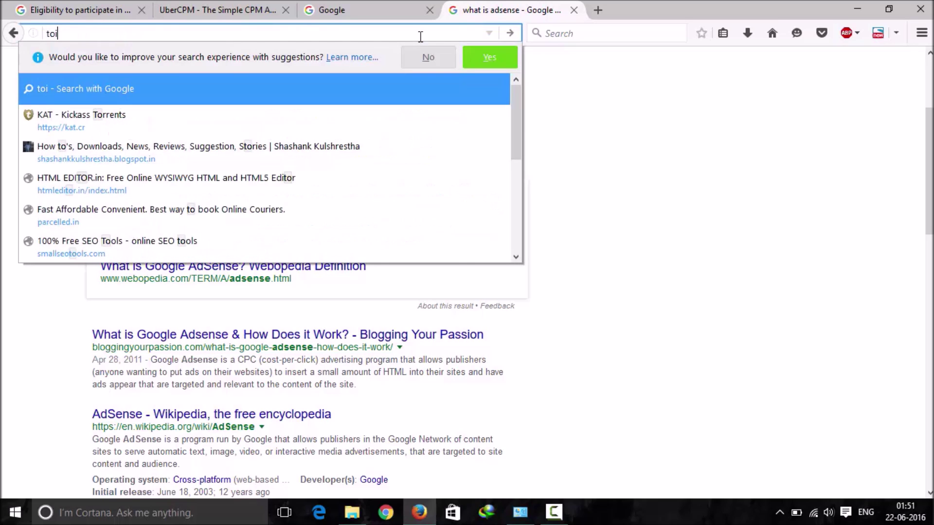
pyautogui.hotkey('ctrl', 'a')
pyautogui.write('timesgh')
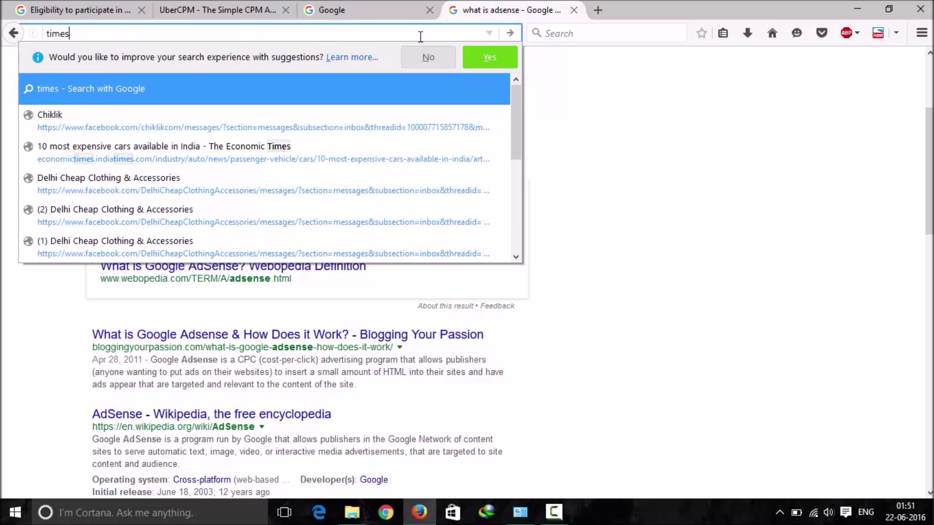
pyautogui.press('BackSpace')
pyautogui.press('BackSpace')
pyautogui.press('BackSpace')
pyautogui.write('t')
pyautogui.press('BackSpace')
pyautogui.write('of')
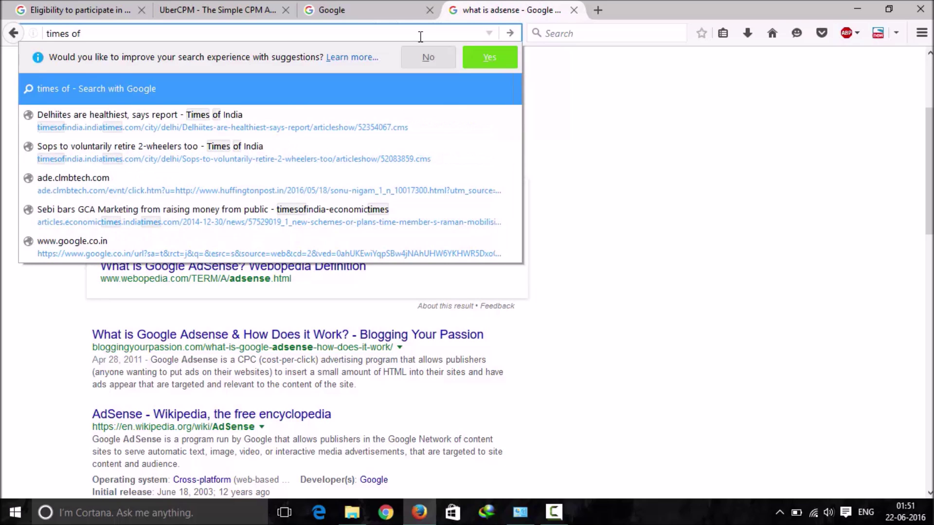
pyautogui.write(' india')
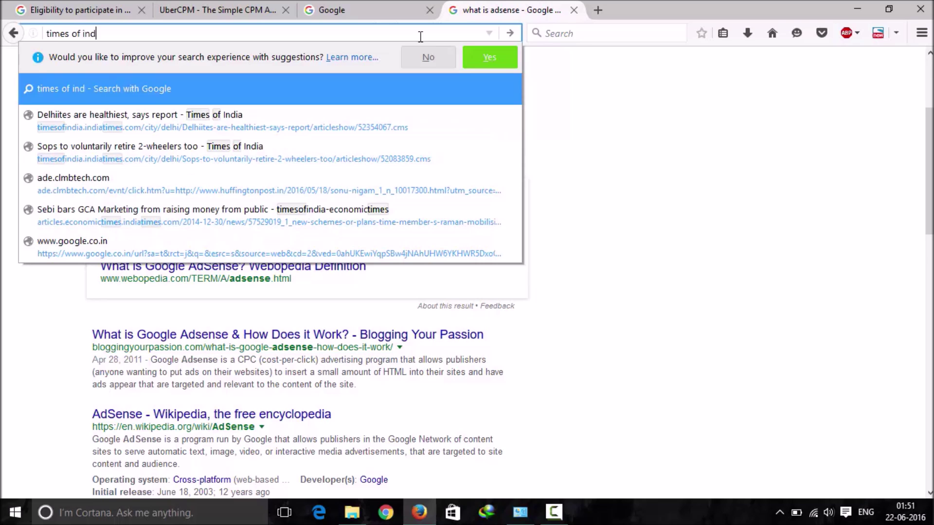
pyautogui.press('Return')
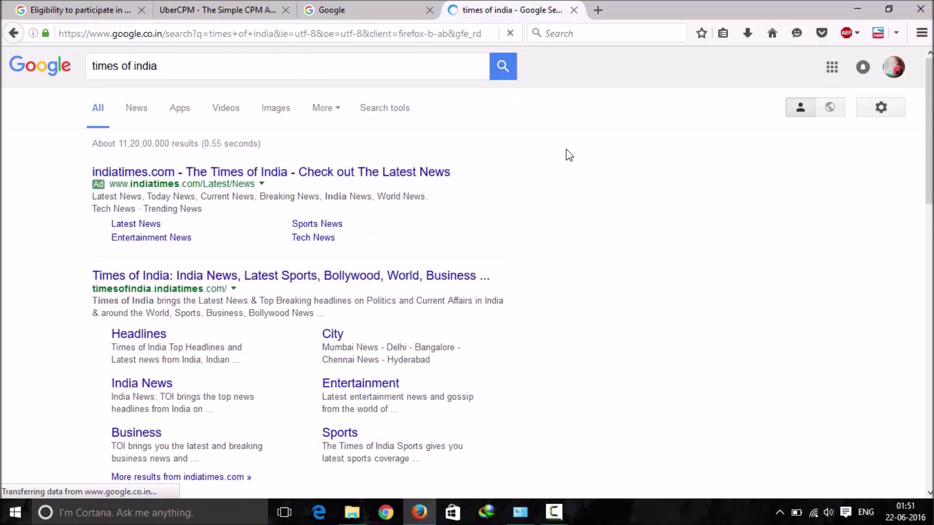
pyautogui.click(326, 275)
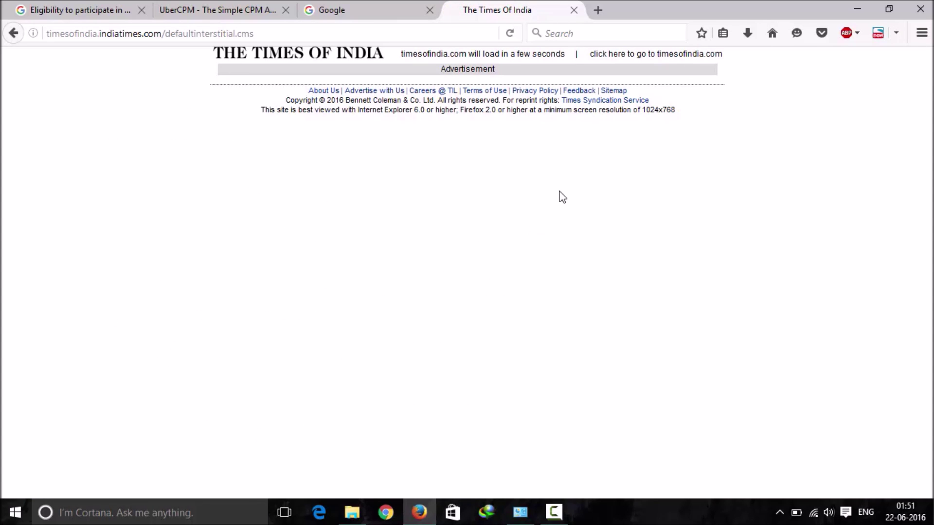
# Step: Disable Adblock Plus on timesofindia.indiatimes.com and reload so the site's ads appear
pyautogui.click(700, 55)
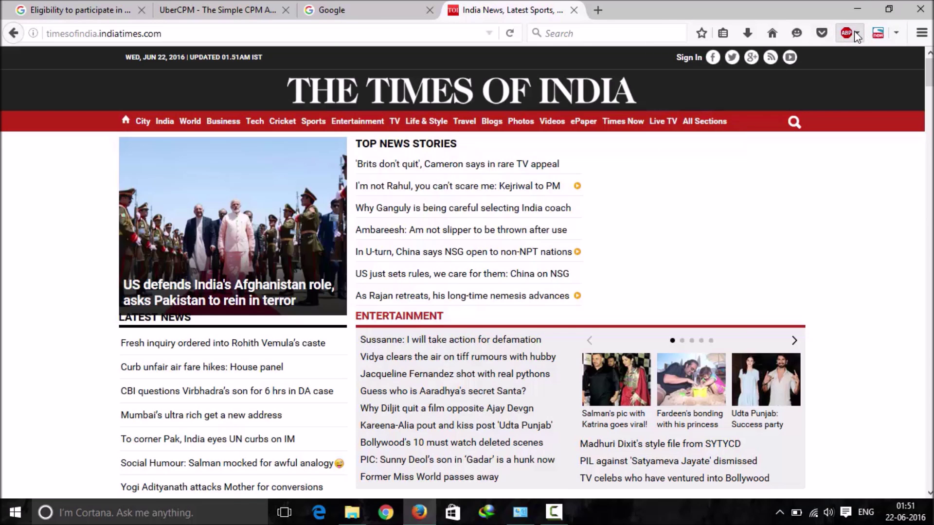
pyautogui.click(856, 36)
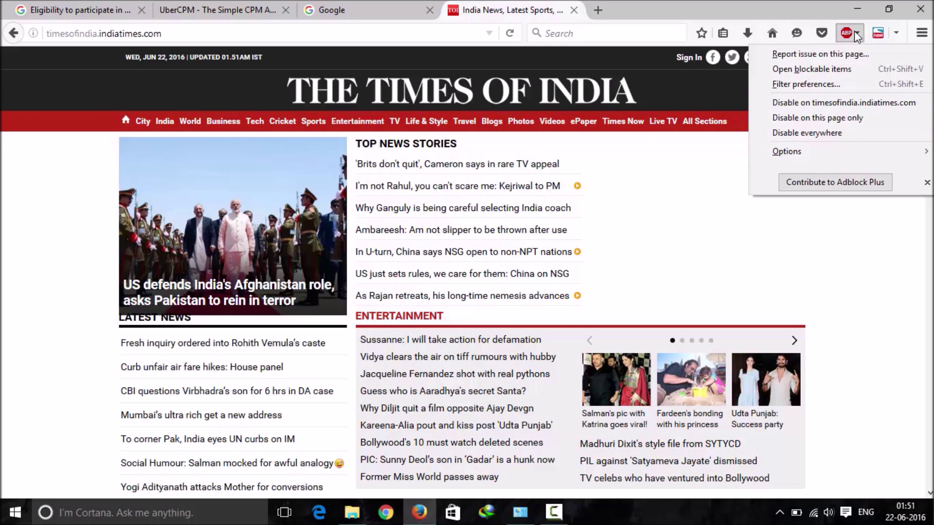
pyautogui.click(799, 106)
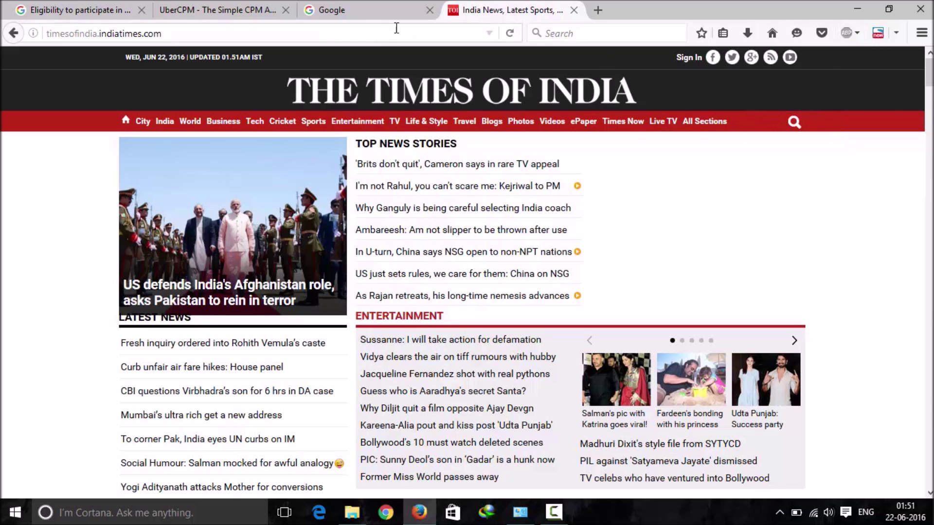
pyautogui.press('F5')
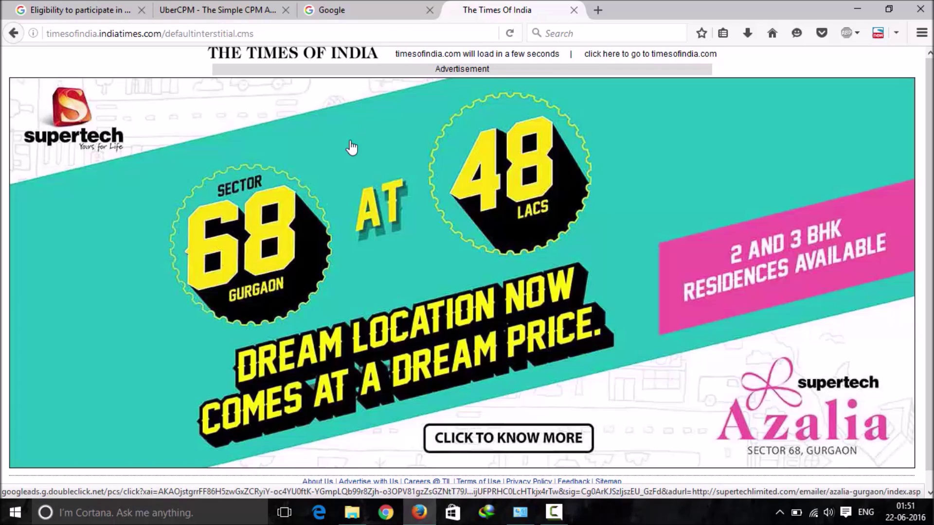
pyautogui.click(632, 57)
# Step: Go past the advert page to the Times of India homepage and expand the Emirates ad
pyautogui.click(632, 58)
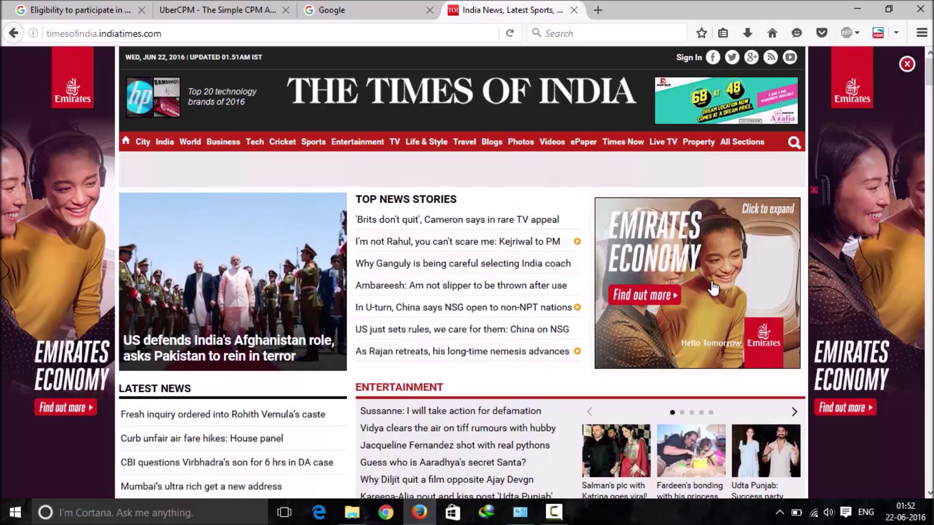
pyautogui.click(713, 287)
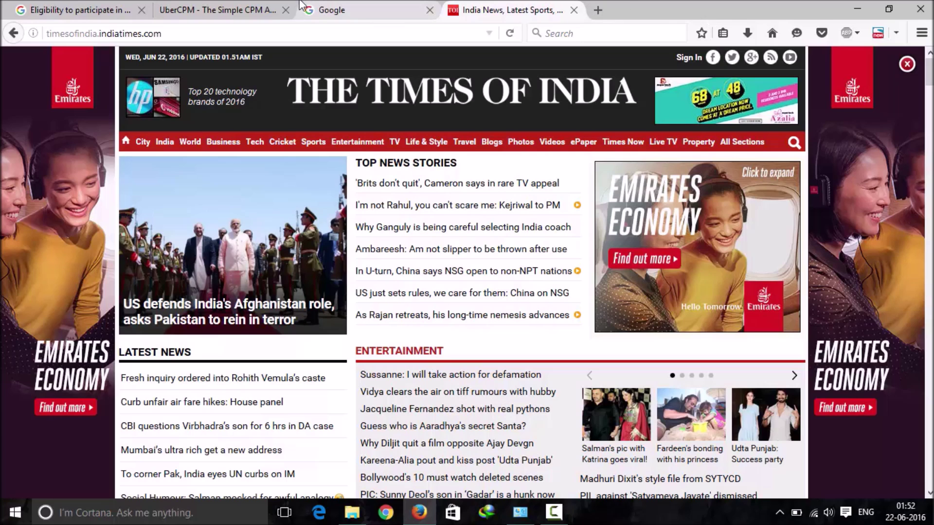
# Step: Return to the 'Eligibility to participate in AdSense' article and scroll through its requirements
pyautogui.click(125, 10)
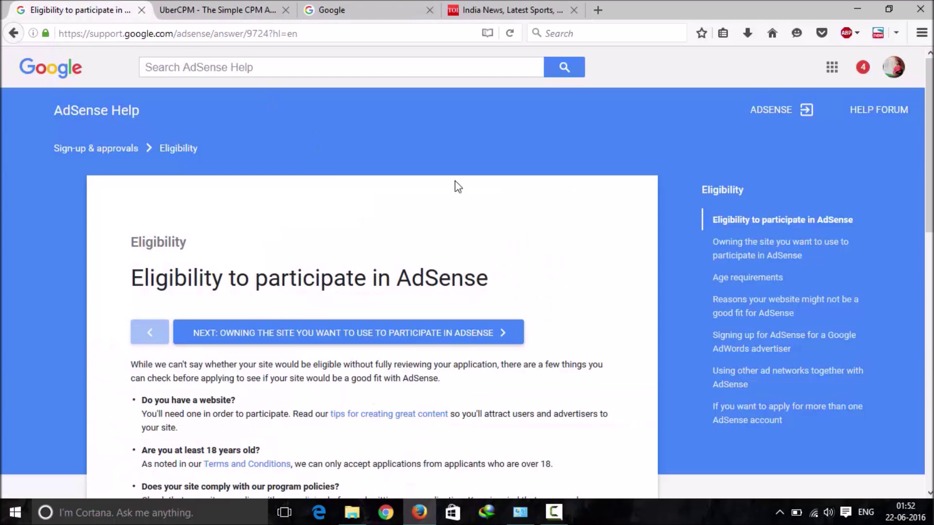
pyautogui.scroll(-4, 749, 132)
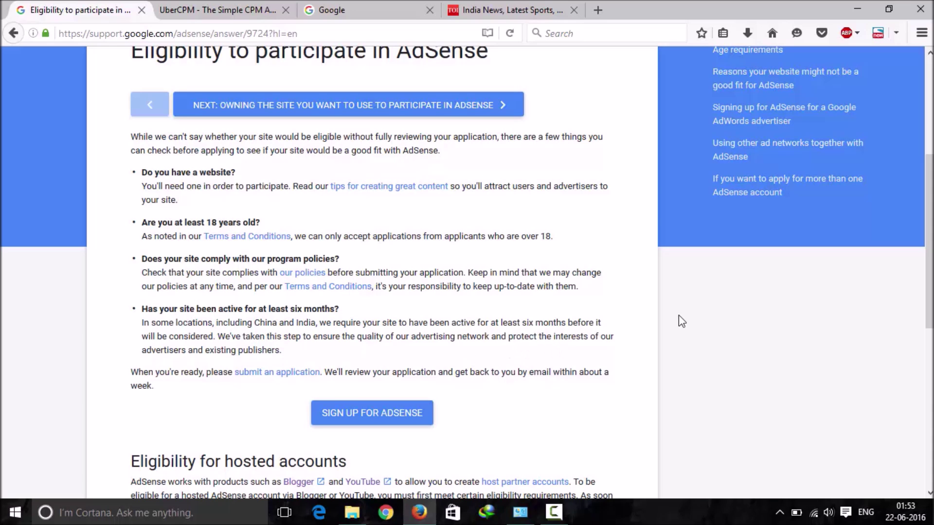
pyautogui.scroll(-3, 467, 271)
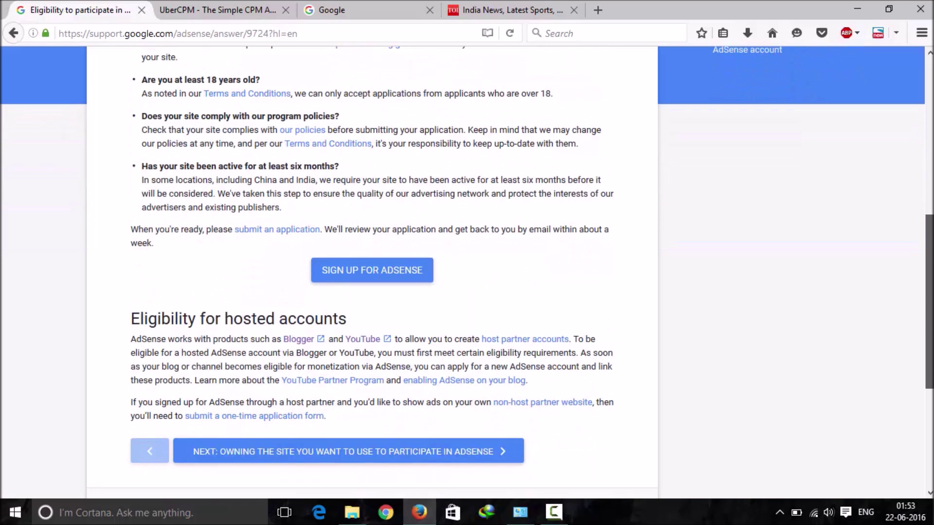
pyautogui.scroll(1, 466, 271)
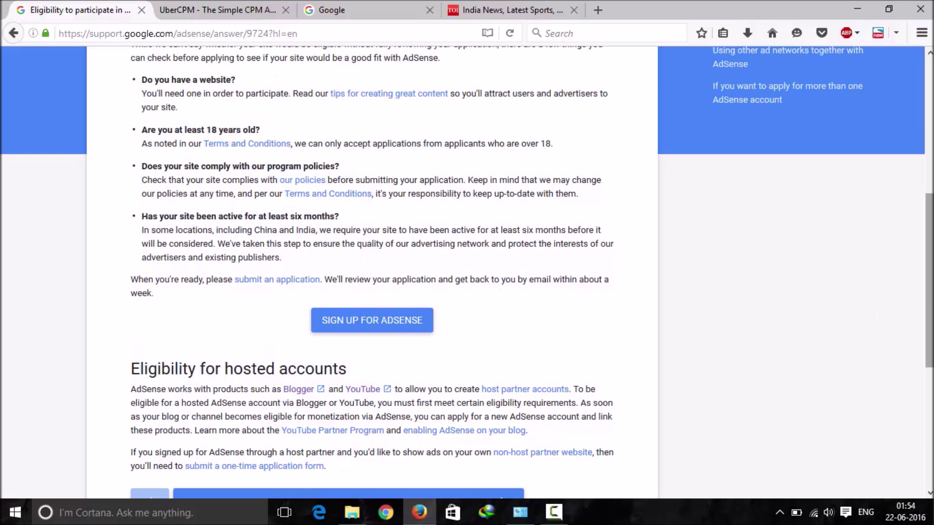
pyautogui.scroll(-1, 467, 271)
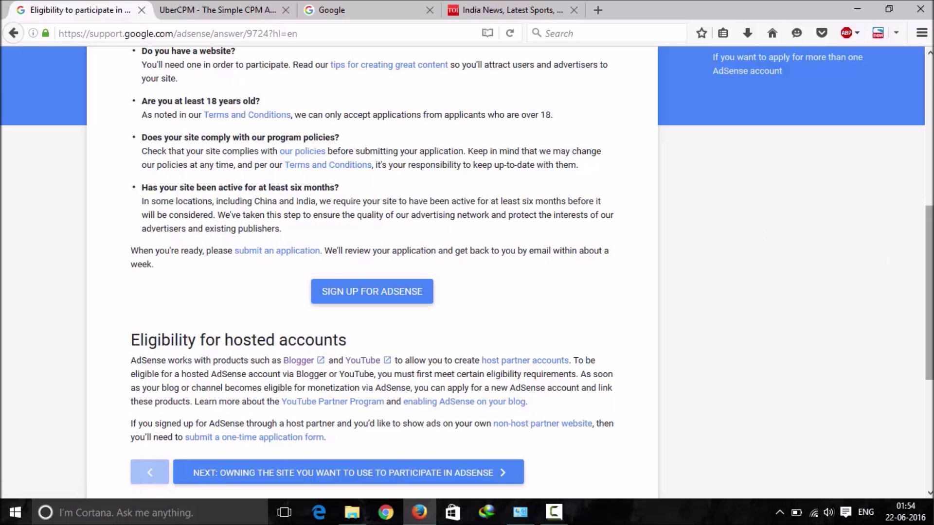
pyautogui.scroll(-3, 372, 272)
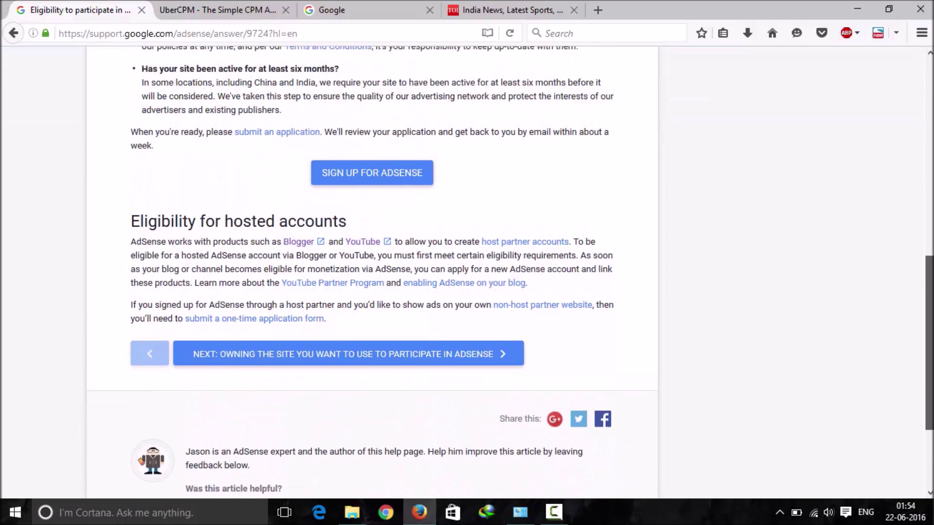
pyautogui.scroll(3, 810, 293)
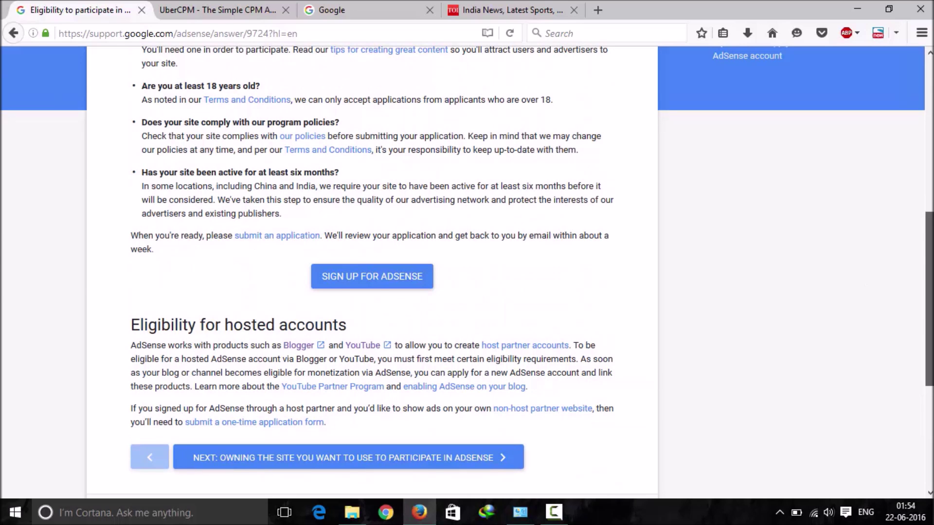
pyautogui.scroll(5, 466, 272)
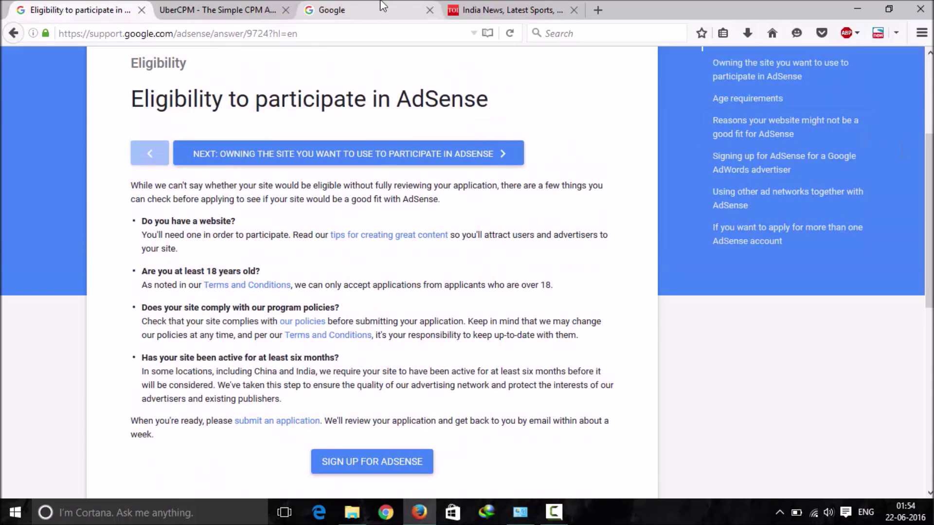
pyautogui.scroll(-3, 827, 103)
pyautogui.scroll(-1, 827, 146)
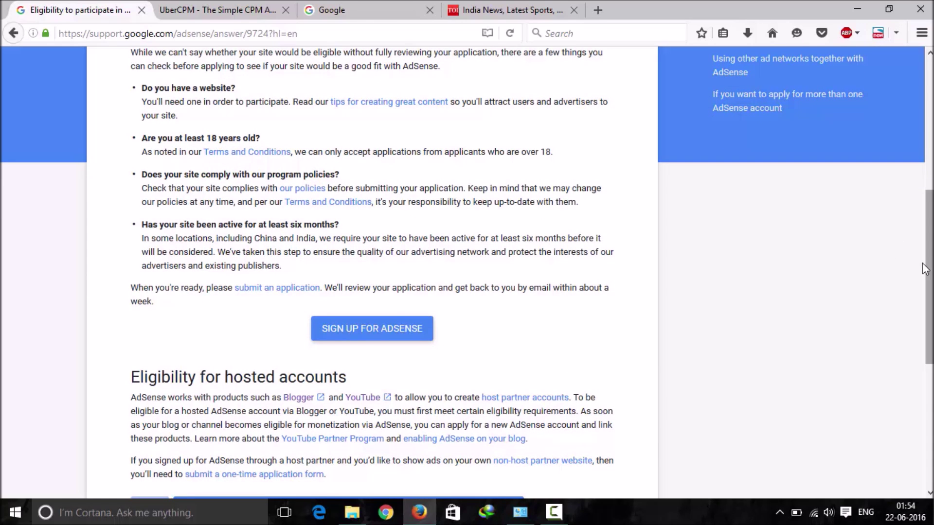
pyautogui.scroll(-2, 929, 277)
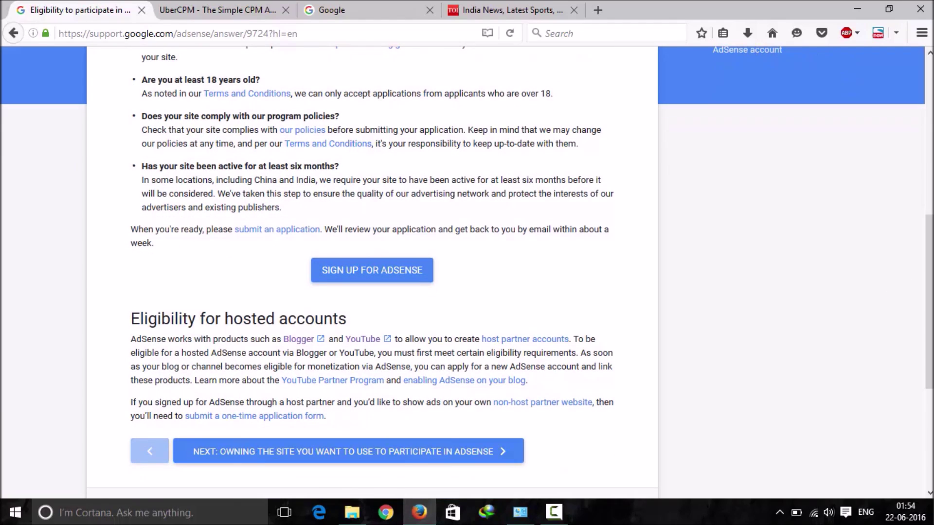
pyautogui.scroll(-3, 928, 301)
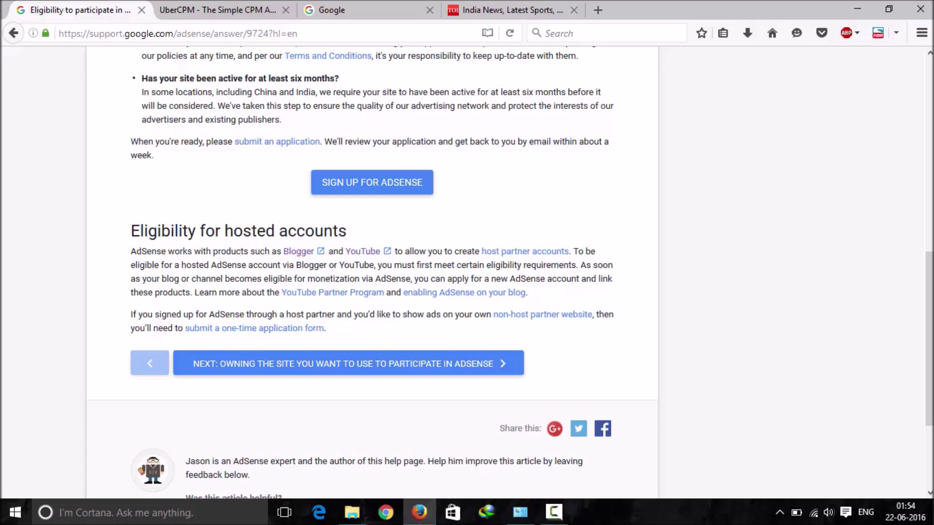
pyautogui.scroll(-1, 929, 340)
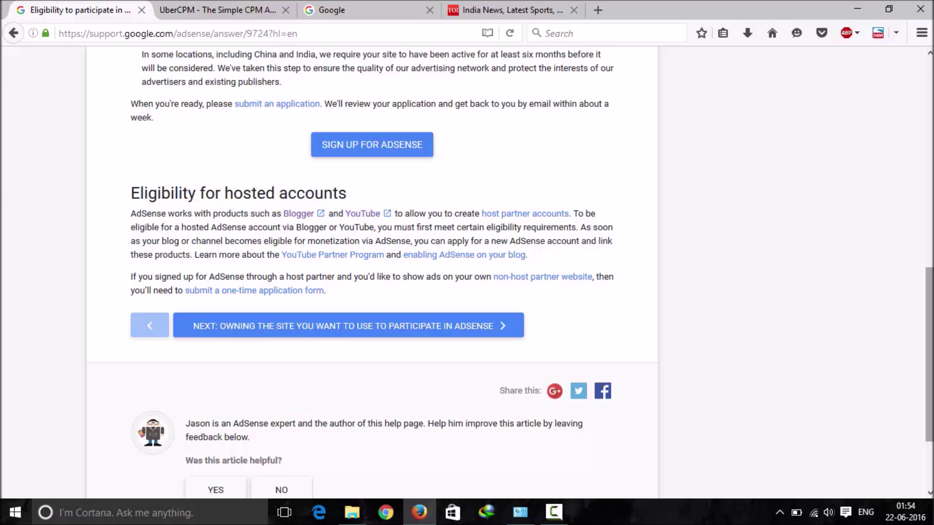
pyautogui.scroll(3, 467, 273)
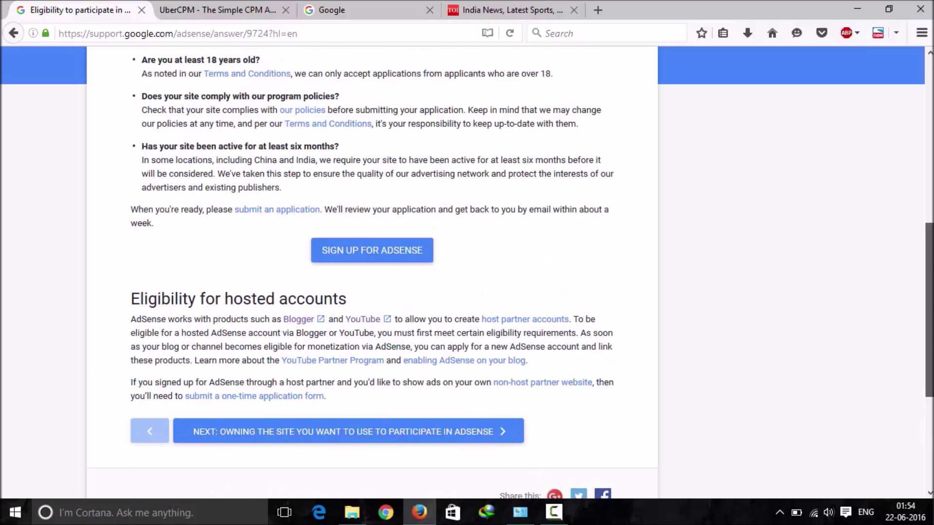
pyautogui.scroll(7, 466, 272)
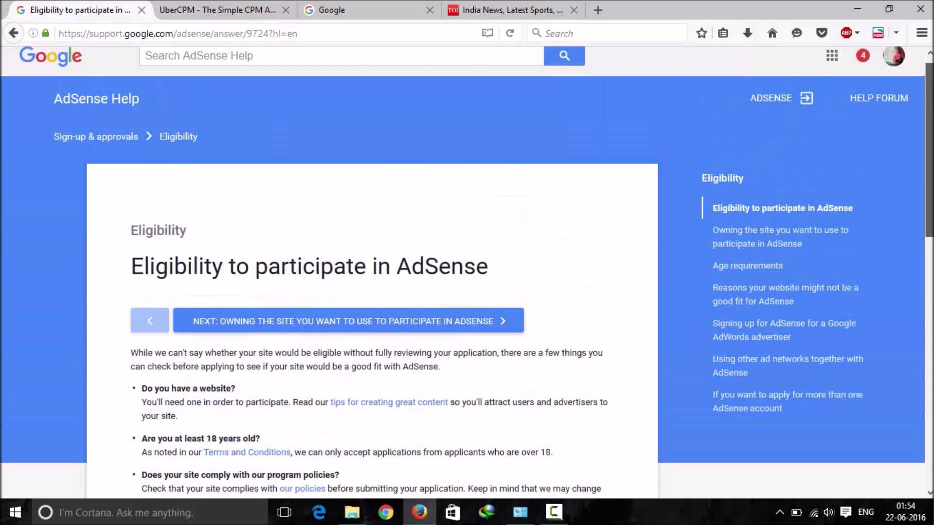
# Step: Open UberCPM's Publisher > Create An Account sign-up form and look over its fields
pyautogui.click(199, 8)
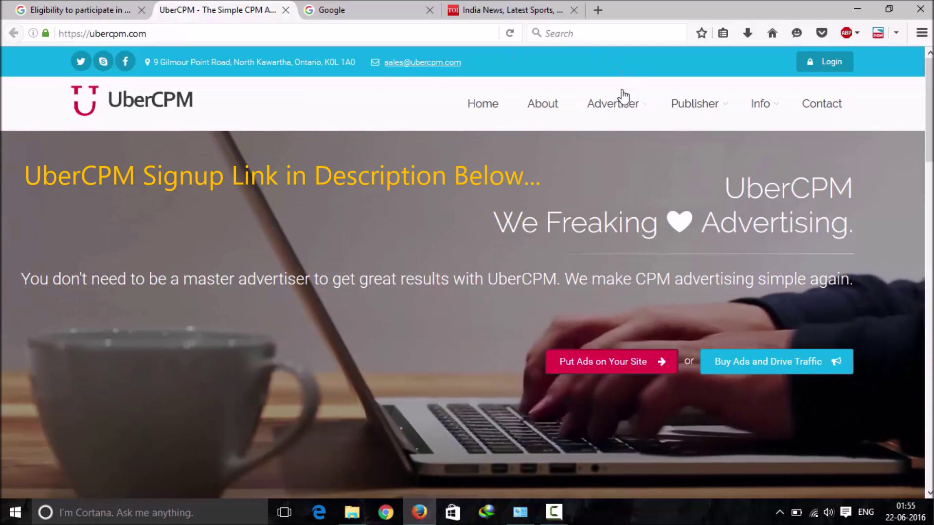
pyautogui.moveTo(696, 114)
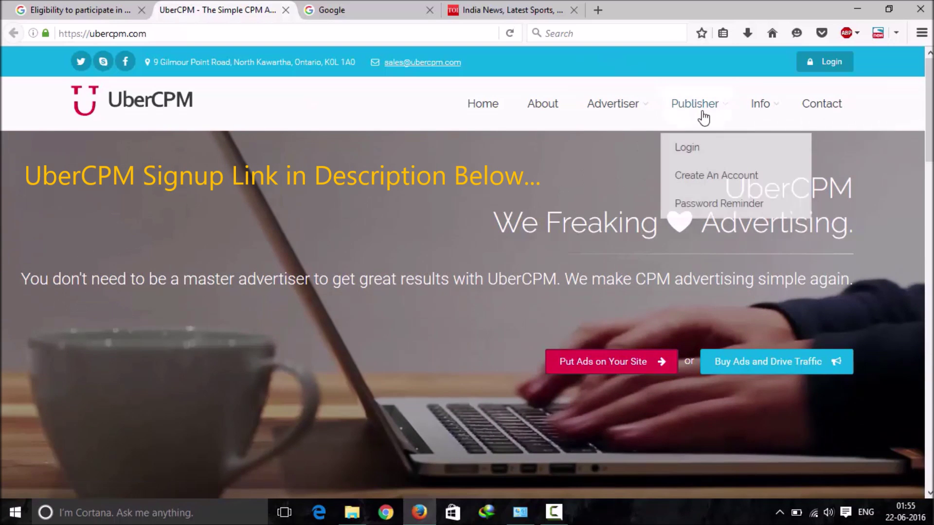
pyautogui.click(703, 174)
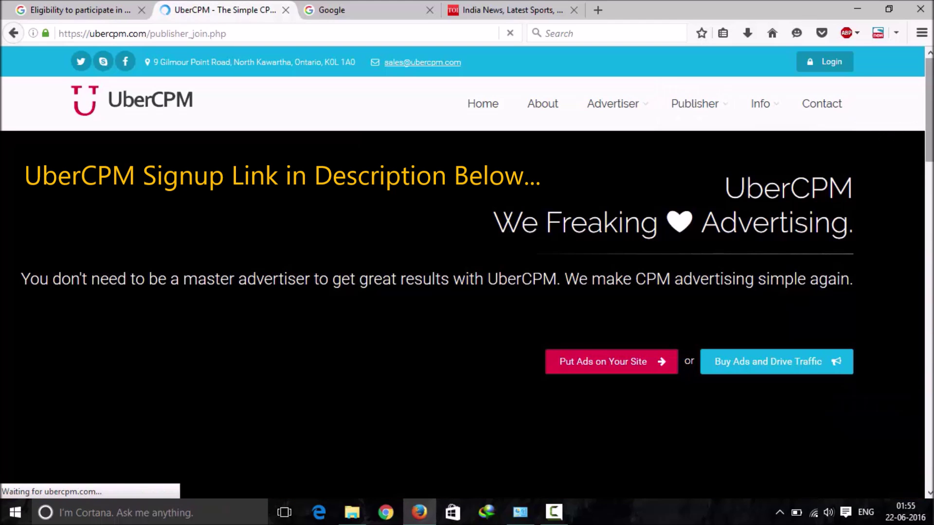
pyautogui.scroll(-3, 467, 273)
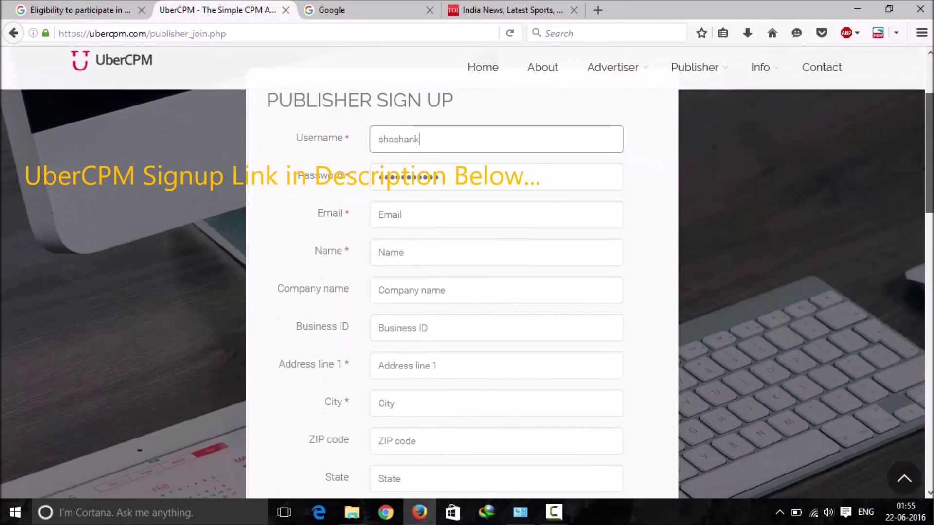
pyautogui.scroll(-6, 467, 292)
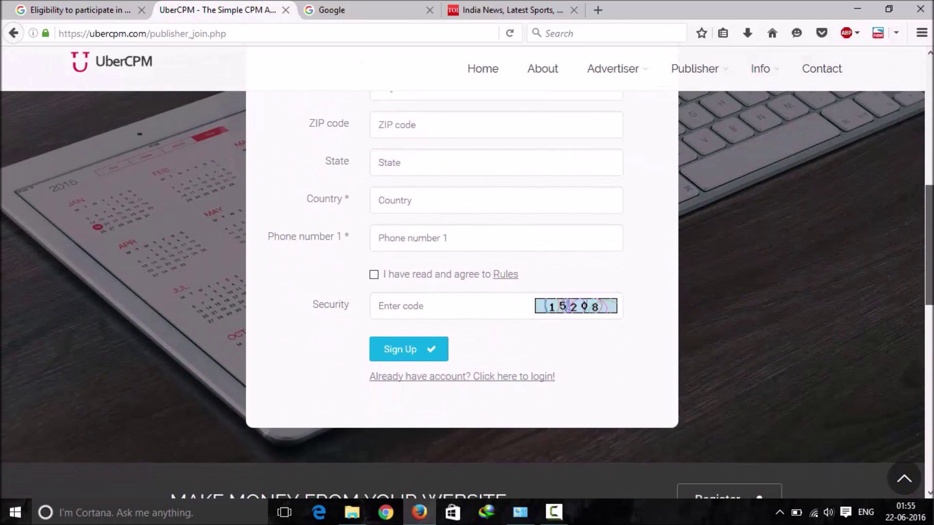
pyautogui.scroll(10, 467, 272)
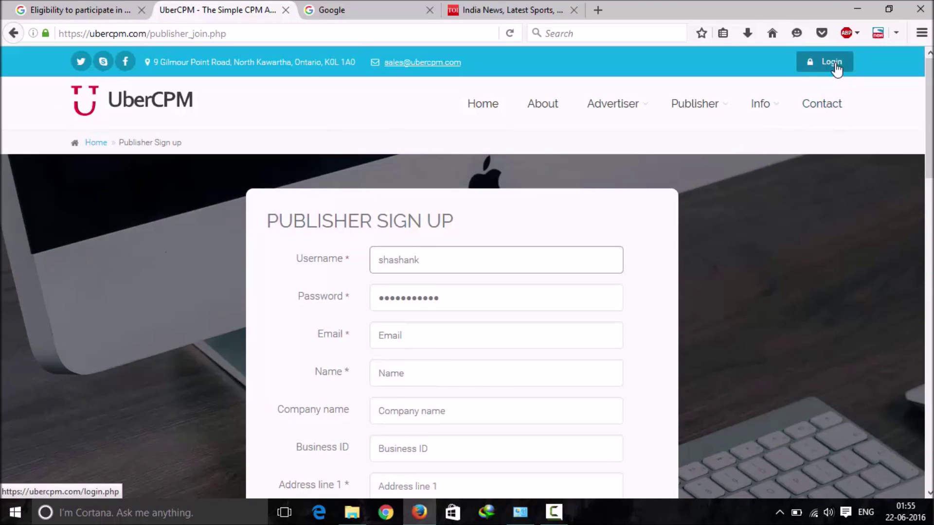
# Step: Log in to UberCPM as a Publisher with security code 1398 and Remember me ticked
pyautogui.click(836, 67)
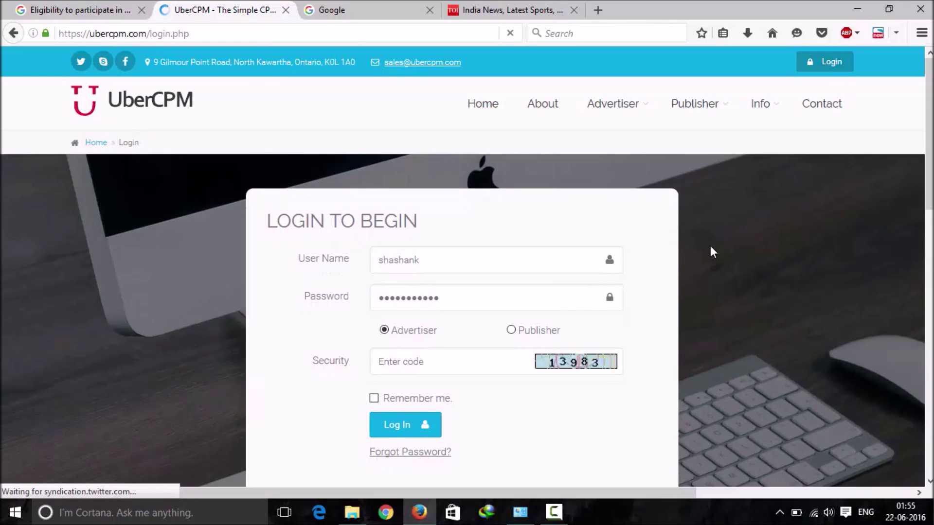
pyautogui.click(464, 369)
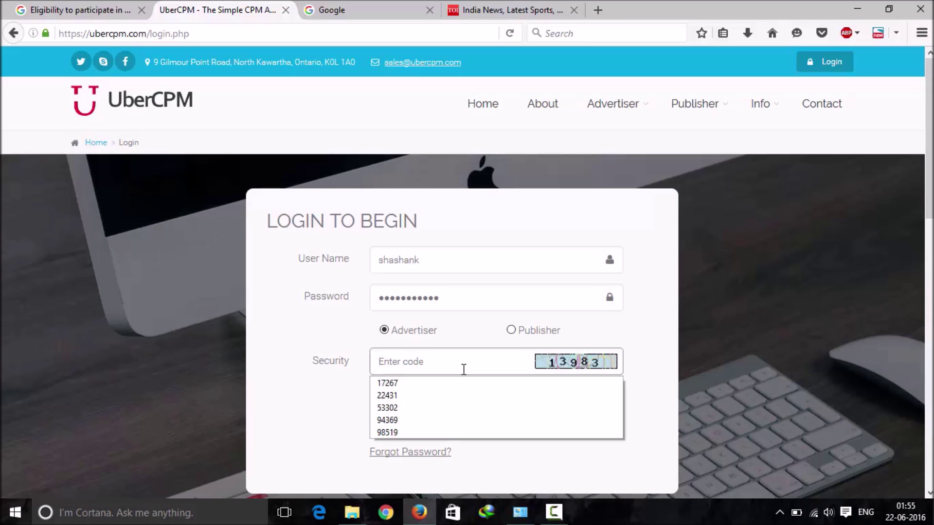
pyautogui.write('+')
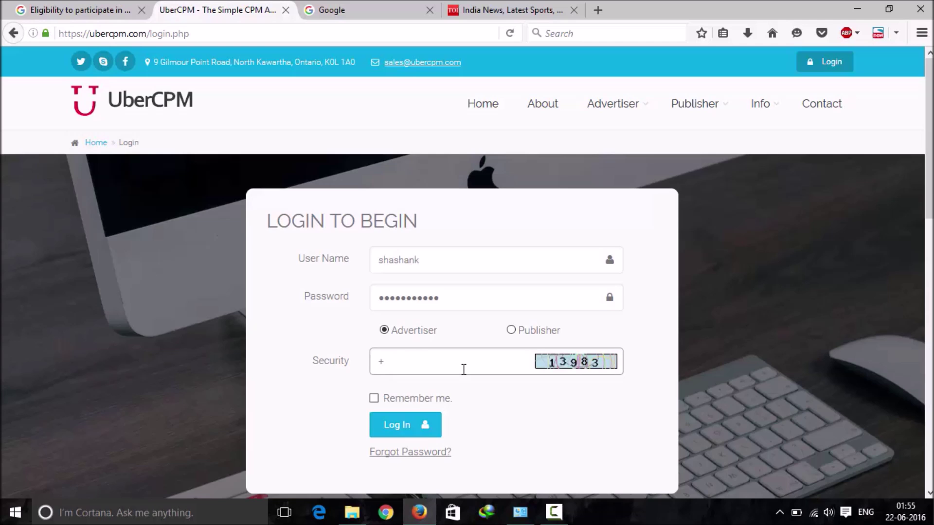
pyautogui.press('BackSpace')
pyautogui.write('13983')
pyautogui.click(387, 403)
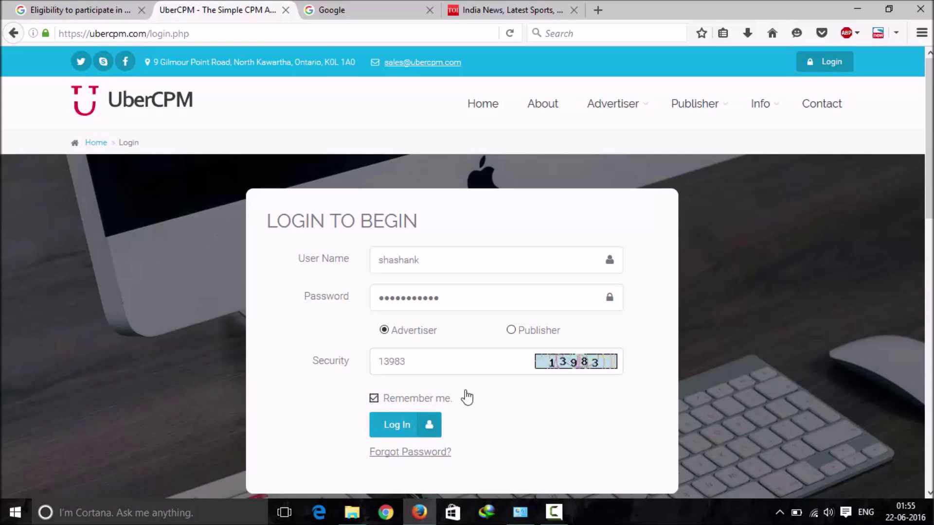
pyautogui.click(510, 330)
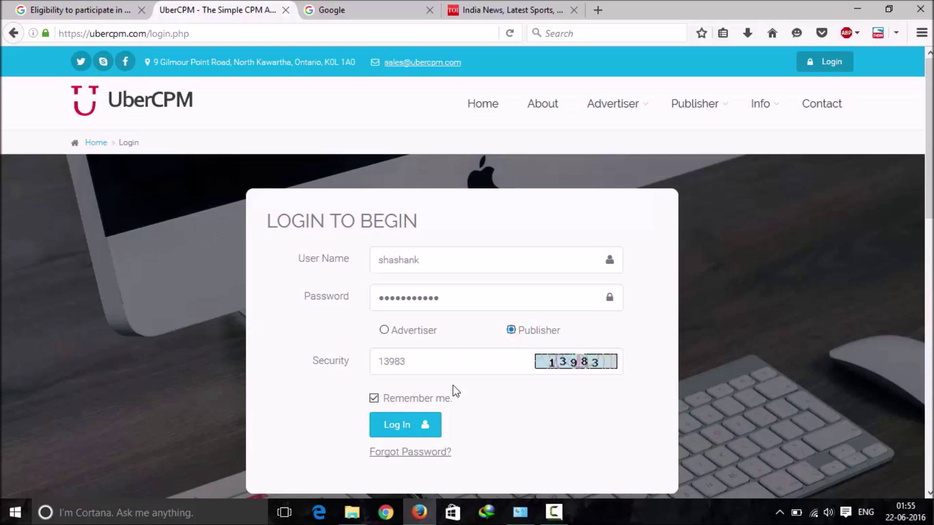
pyautogui.click(412, 424)
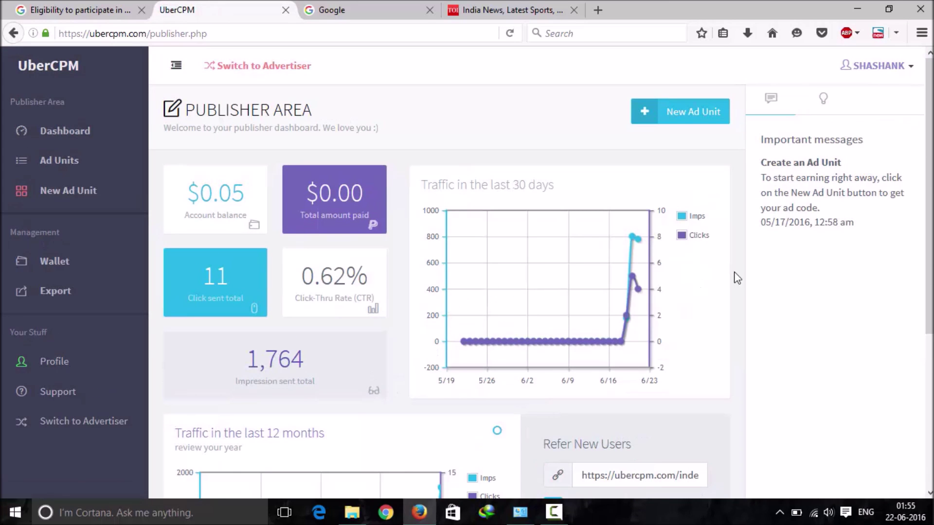
# Step: Scroll through the Publisher Area dashboard to review the balance, impressions, clicks and traffic charts
pyautogui.scroll(-4, 929, 160)
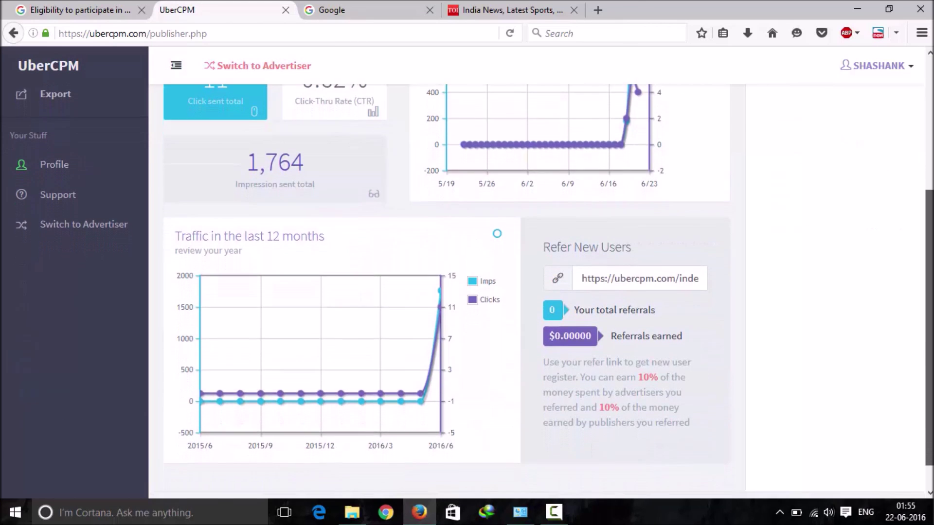
pyautogui.scroll(4, 865, 300)
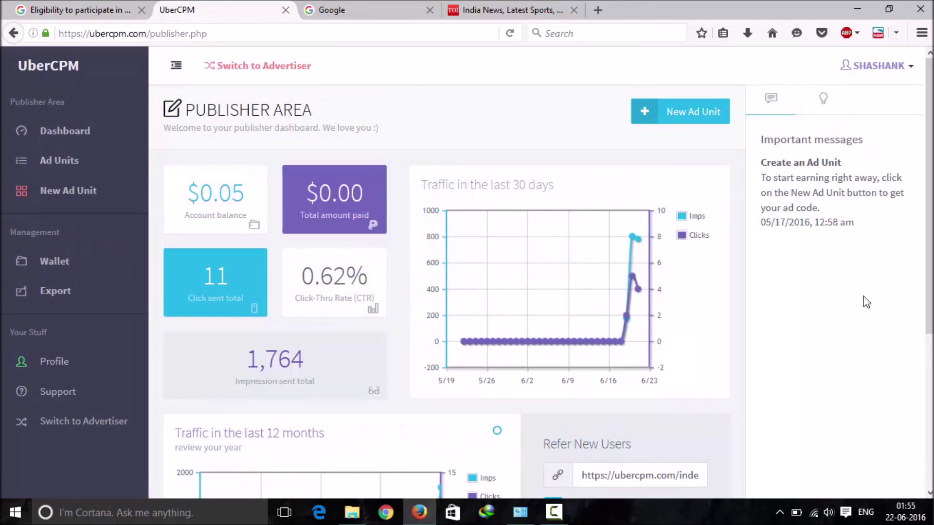
pyautogui.scroll(-5, 865, 300)
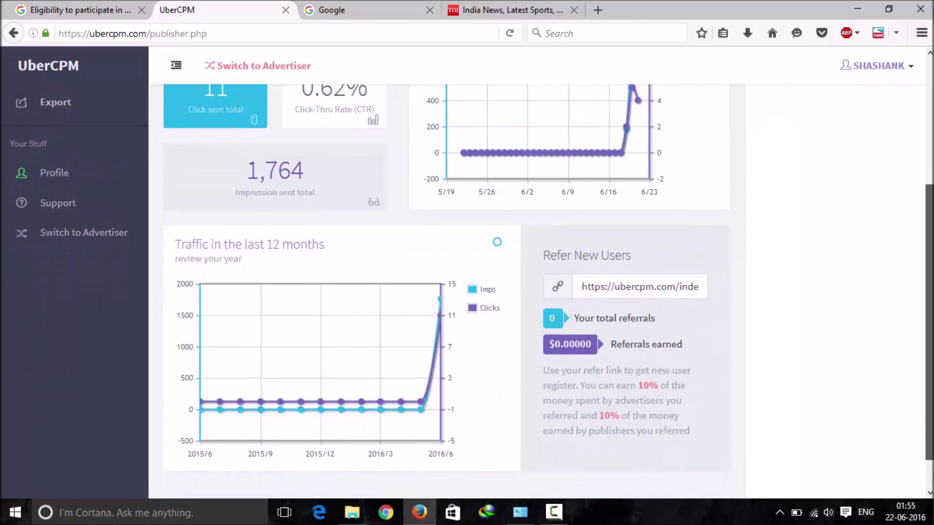
pyautogui.scroll(5, 865, 300)
# Step: On the Google tab, search for reward2buy and open the Reward2Buy blogspot result
pyautogui.click(353, 9)
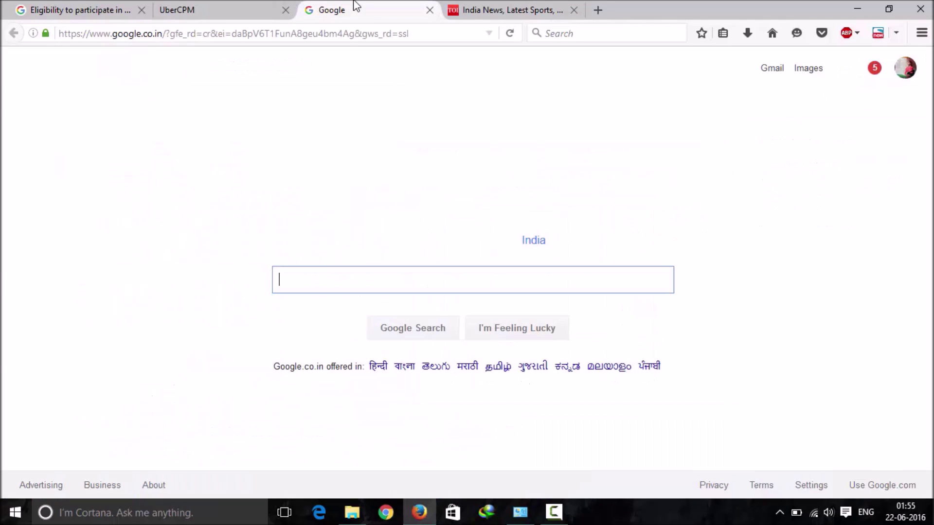
pyautogui.click(339, 30)
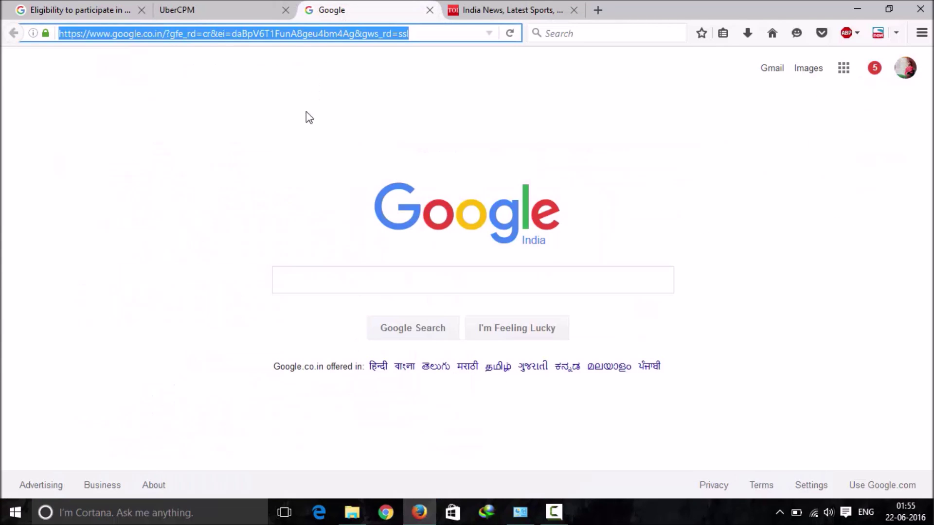
pyautogui.click(301, 190)
pyautogui.click(298, 278)
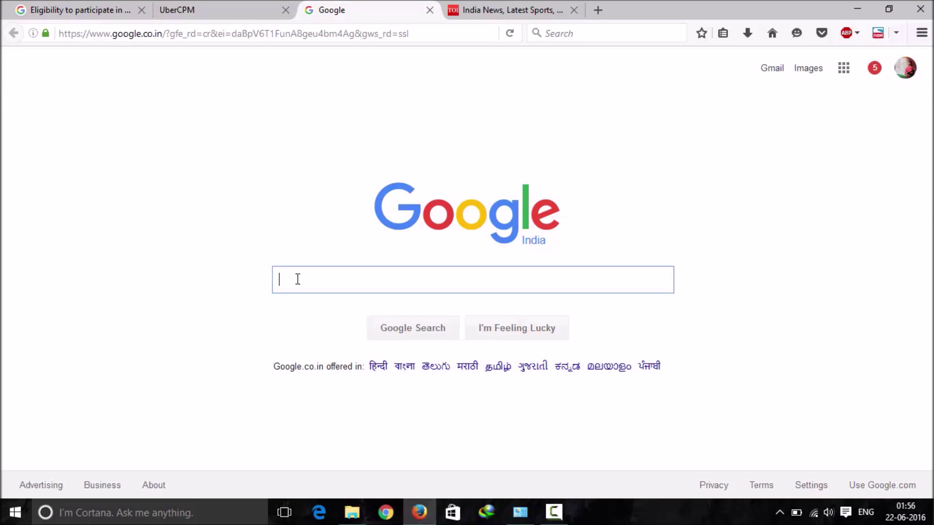
pyautogui.write('reward2')
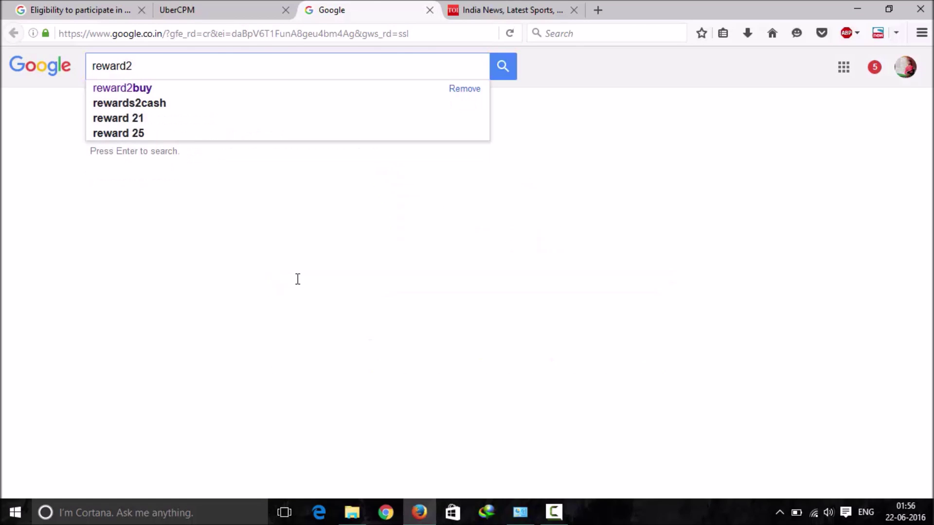
pyautogui.press('Down')
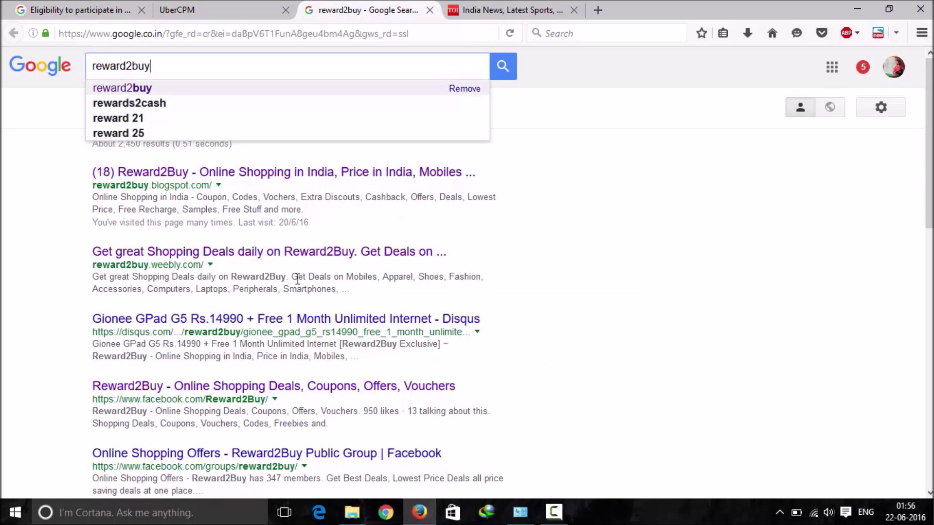
pyautogui.press('Return')
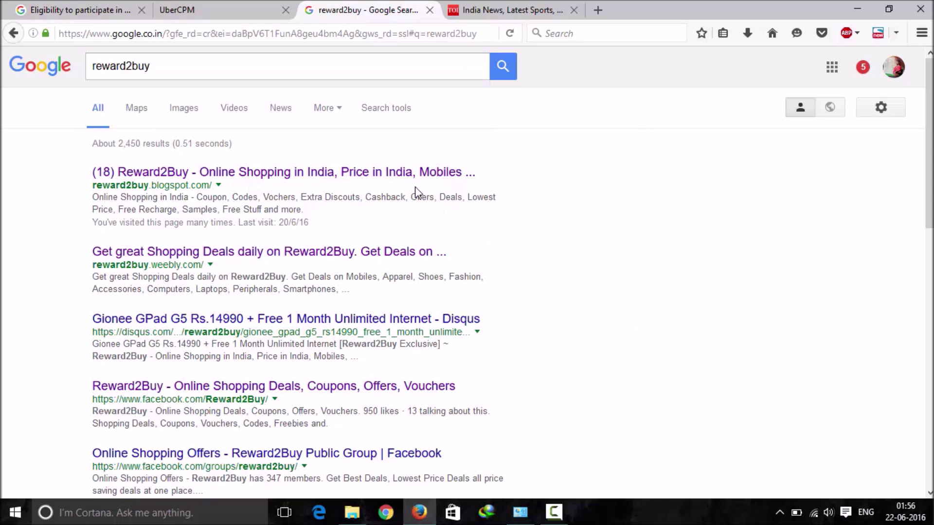
pyautogui.click(392, 179)
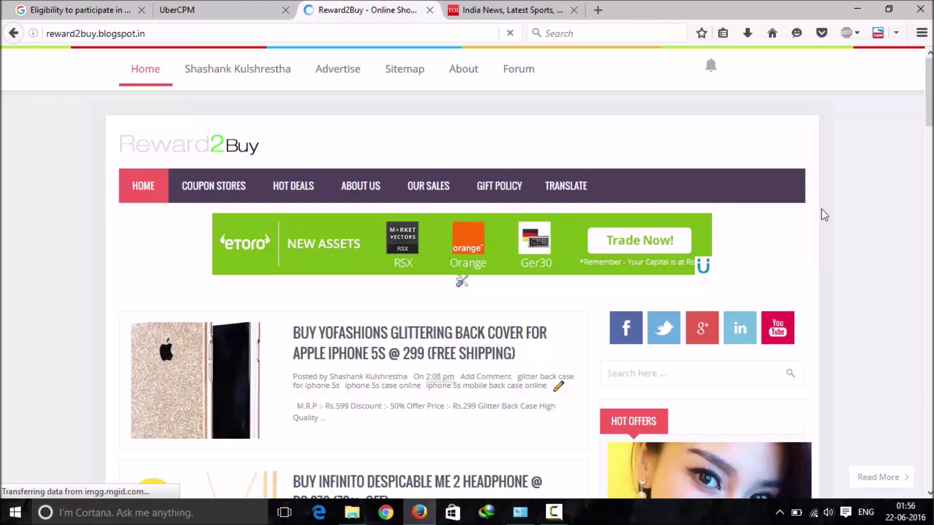
# Step: Scroll through the Reward2Buy deal posts and back up to the eToro banner ad
pyautogui.scroll(-7, 466, 292)
pyautogui.scroll(1, 466, 292)
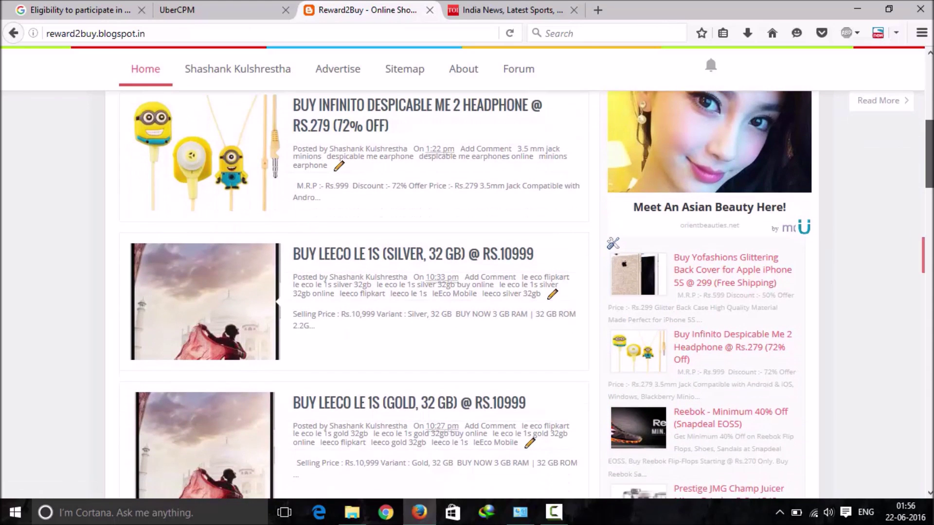
pyautogui.scroll(-2, 467, 292)
pyautogui.scroll(4, 466, 291)
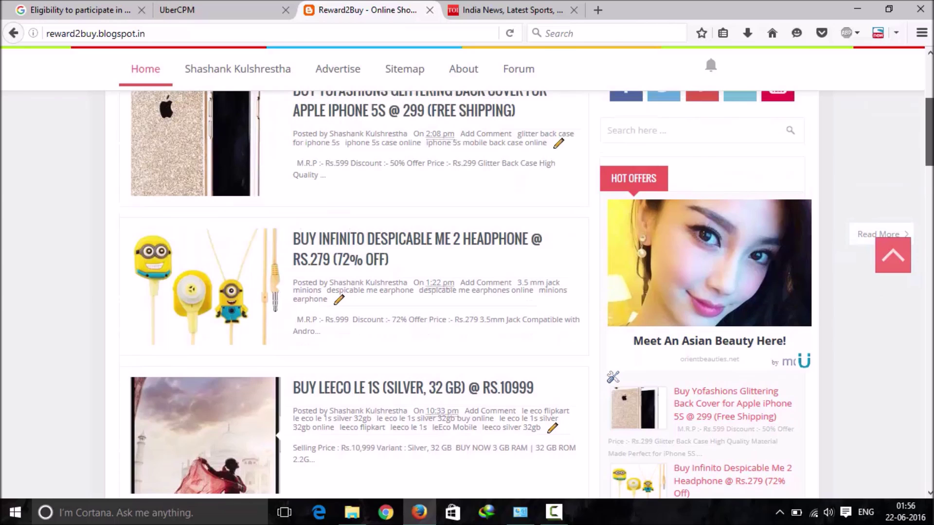
pyautogui.scroll(5, 928, 131)
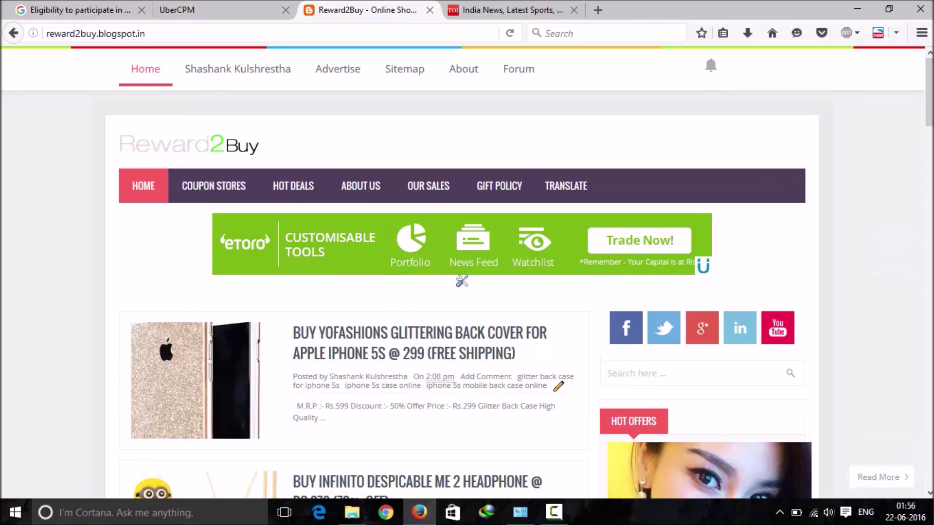
pyautogui.scroll(-2, 877, 187)
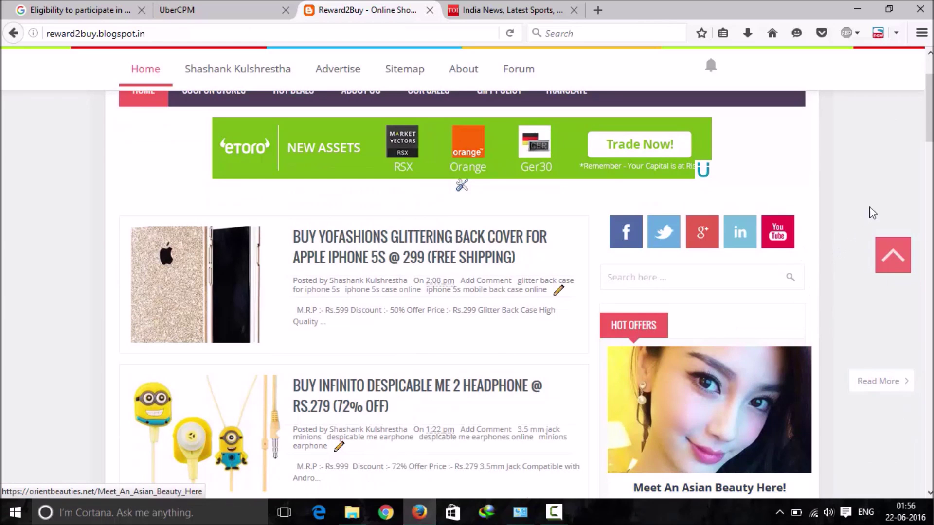
pyautogui.scroll(2, 929, 122)
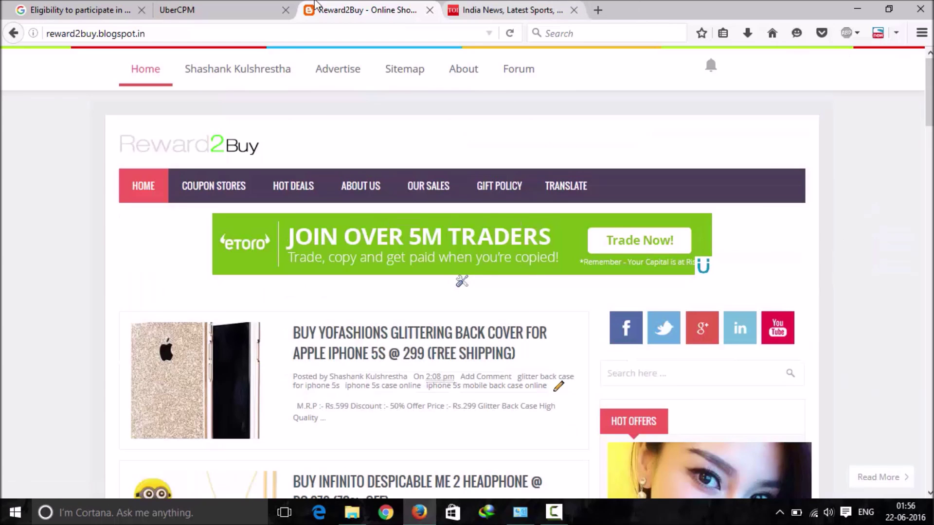
# Step: Compare the Reward2Buy blog with the UberCPM dashboard, then scroll through the dashboard's stats
pyautogui.click(232, 9)
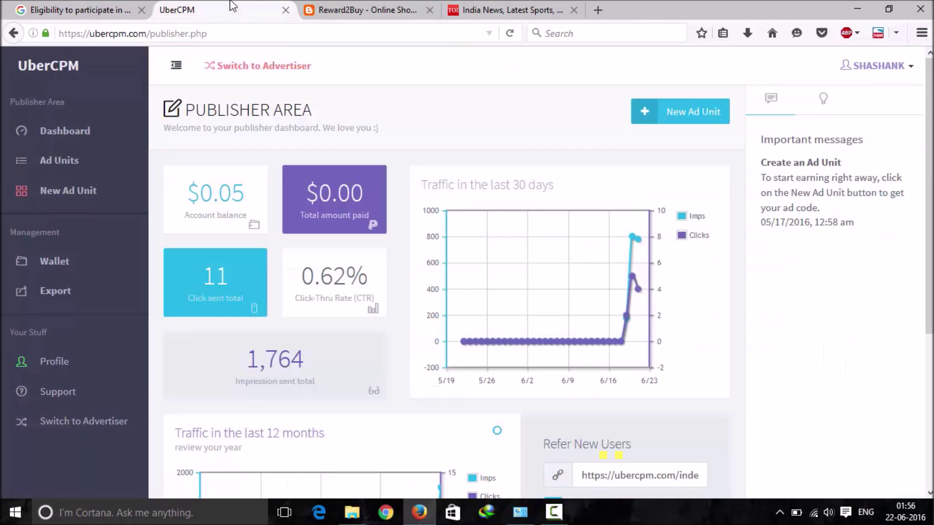
pyautogui.click(367, 7)
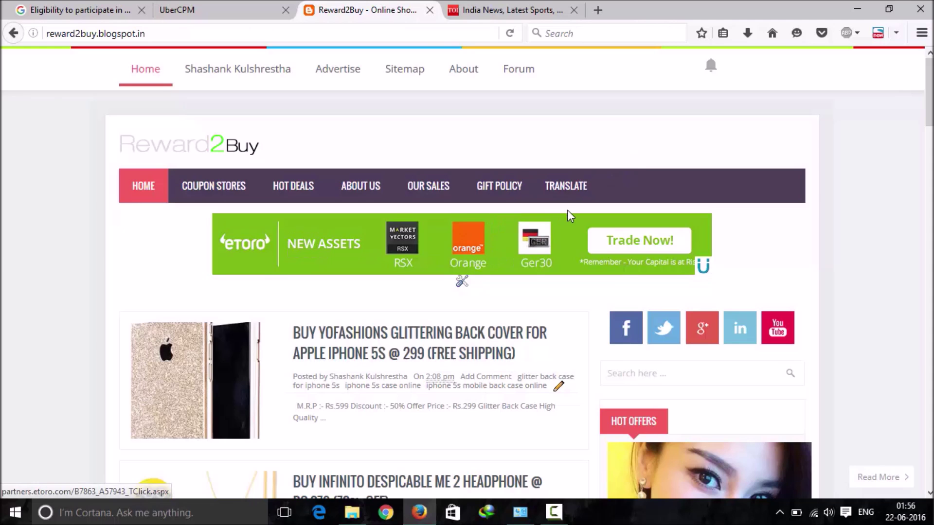
pyautogui.click(229, 6)
pyautogui.click(381, 6)
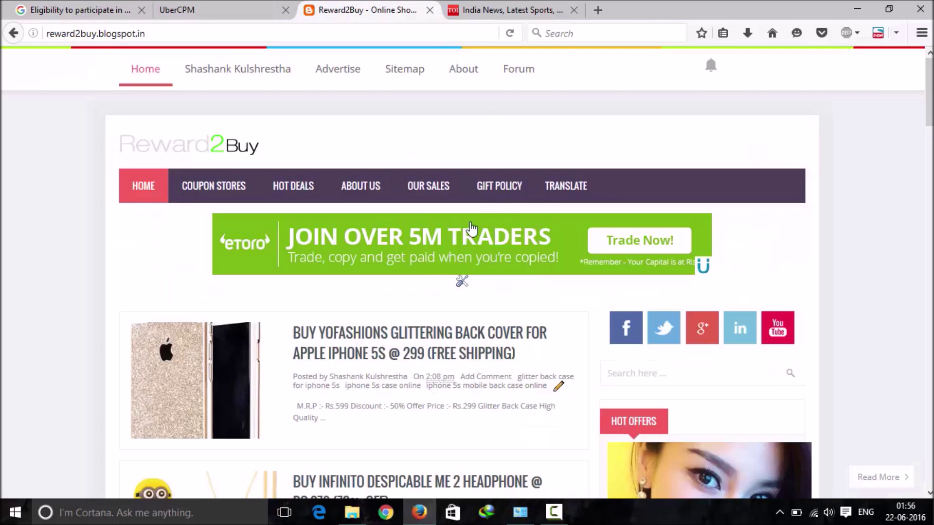
pyautogui.click(248, 6)
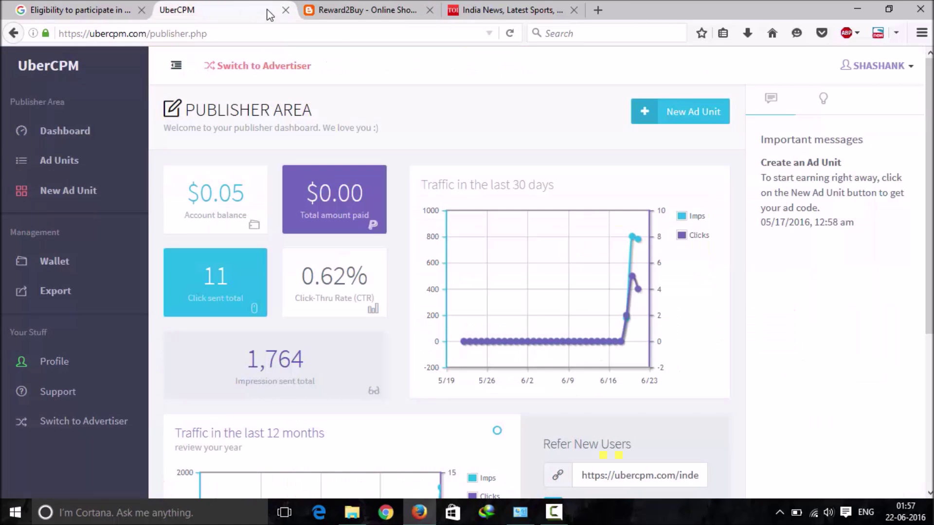
pyautogui.scroll(-3, 609, 168)
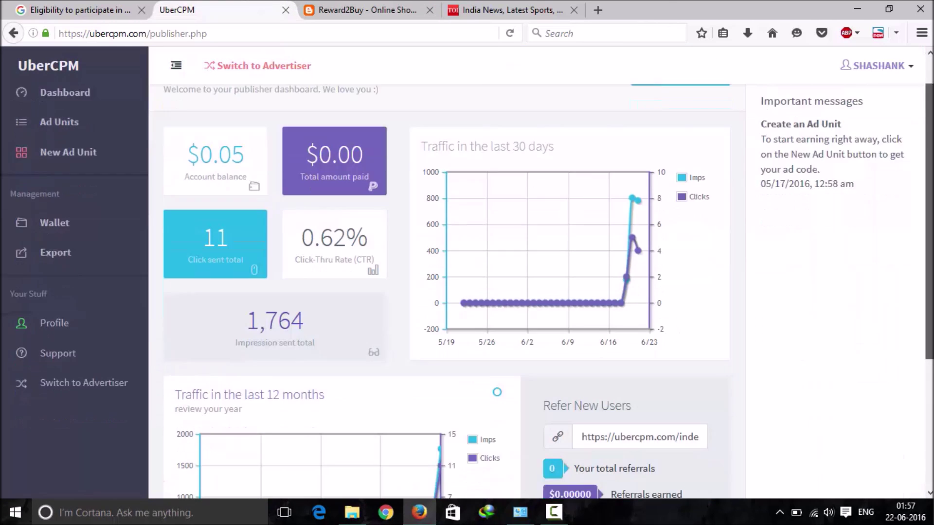
pyautogui.scroll(-3, 608, 167)
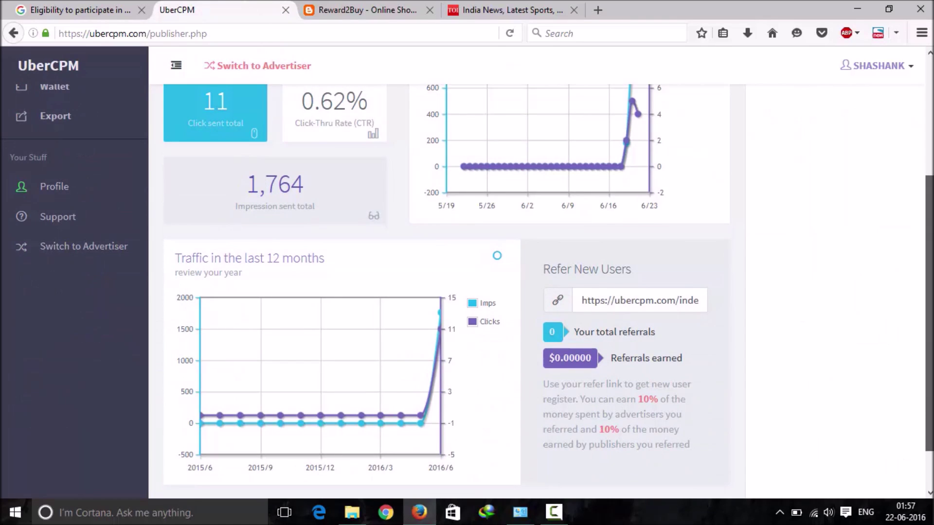
pyautogui.scroll(6, 609, 168)
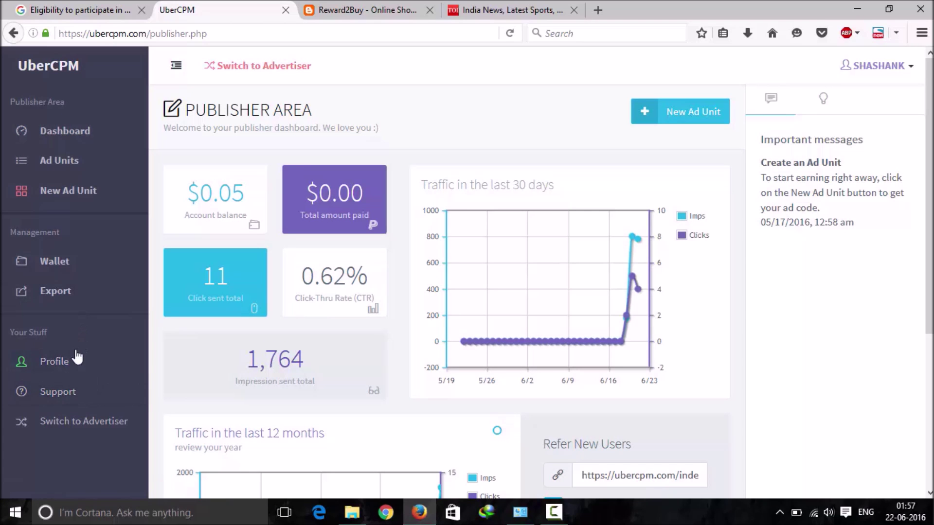
# Step: Open the UberCPM publisher profile and review the PayPal payment method and $10 minimum payment
pyautogui.click(74, 362)
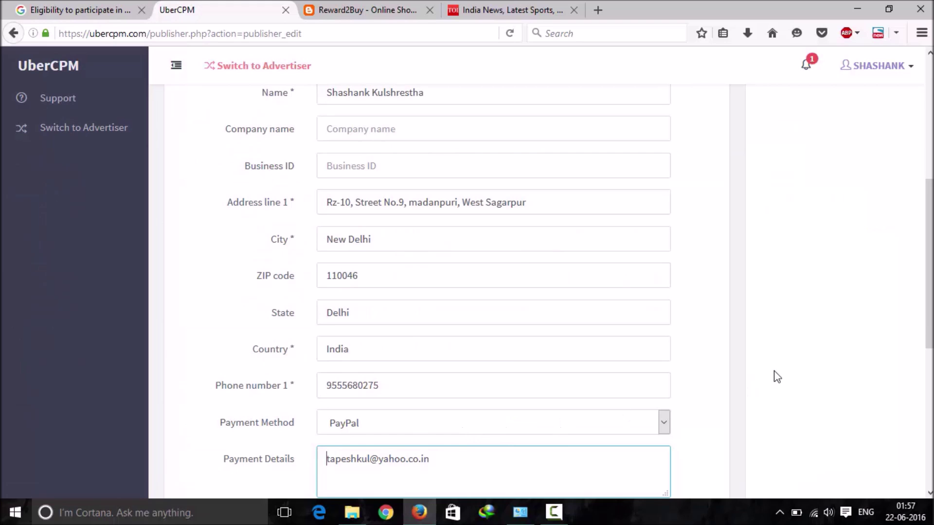
pyautogui.scroll(-5, 474, 332)
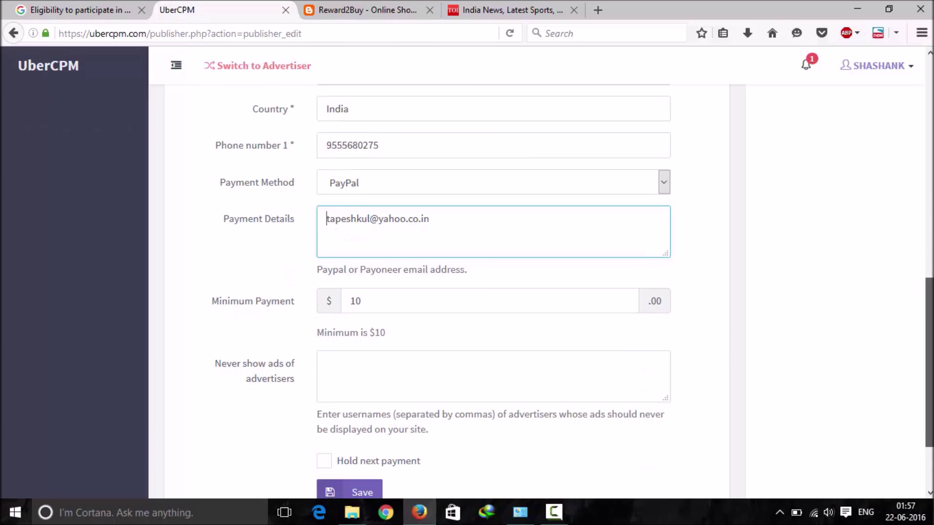
pyautogui.moveTo(929, 362); pyautogui.dragTo(928, 168)
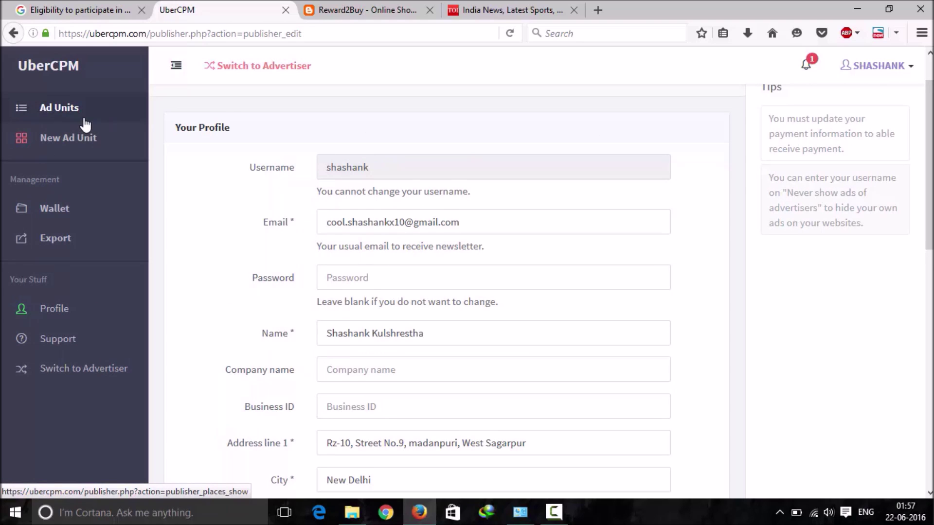
# Step: Open the Ad Units list and check the first 300x250 unit's 1142 impressions and clicks
pyautogui.click(85, 124)
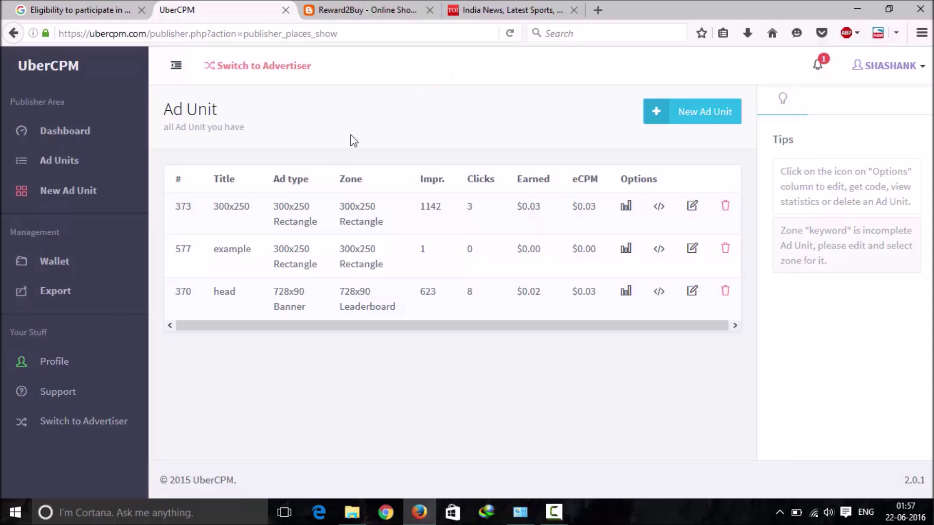
pyautogui.moveTo(272, 206); pyautogui.dragTo(309, 208)
pyautogui.click(425, 213)
pyautogui.doubleClick(469, 209)
pyautogui.click(480, 216)
pyautogui.doubleClick(424, 210)
pyautogui.click(460, 221)
pyautogui.doubleClick(481, 220)
pyautogui.click(482, 221)
# Step: Check the head unit's 728x90 type, 623 impressions and 8 clicks
pyautogui.doubleClick(301, 292)
pyautogui.doubleClick(422, 294)
pyautogui.doubleClick(469, 293)
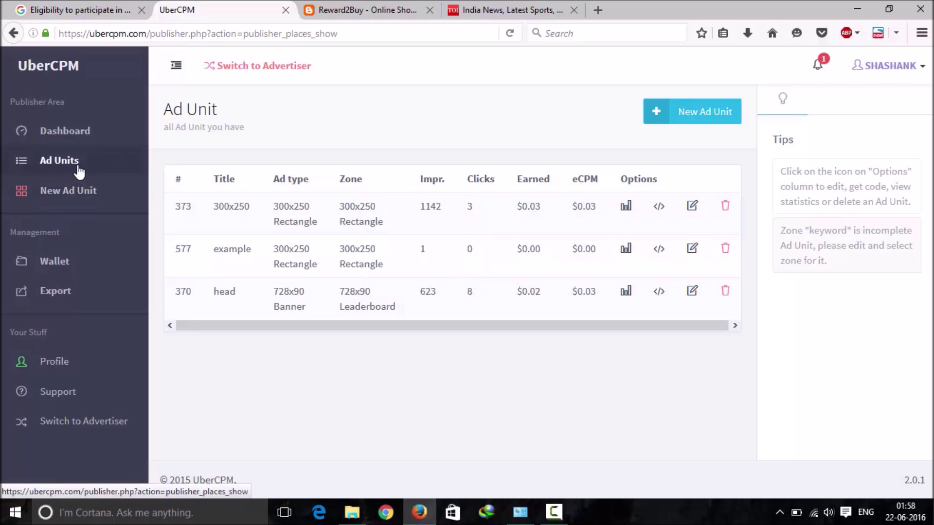
# Step: Glance at the Reward2Buy blog tab, then return to UberCPM to create a new ad unit
pyautogui.click(324, 8)
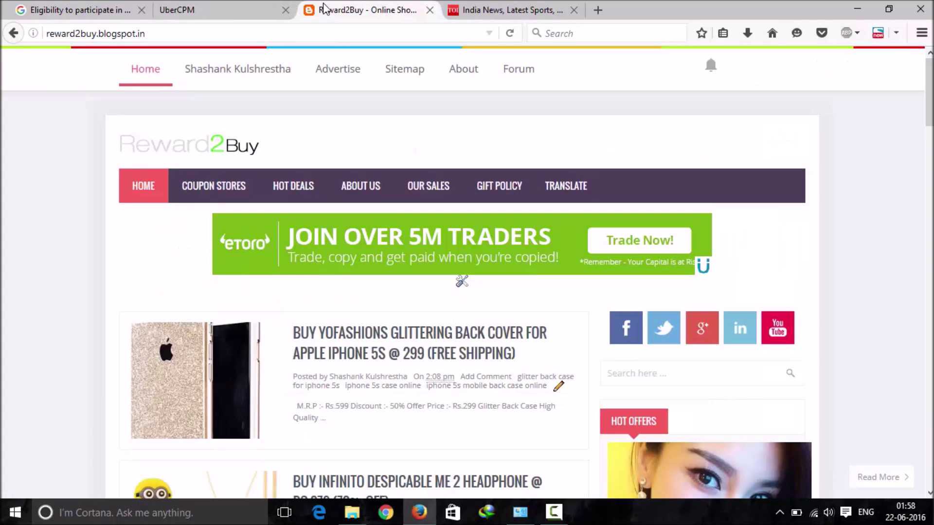
pyautogui.click(294, 31)
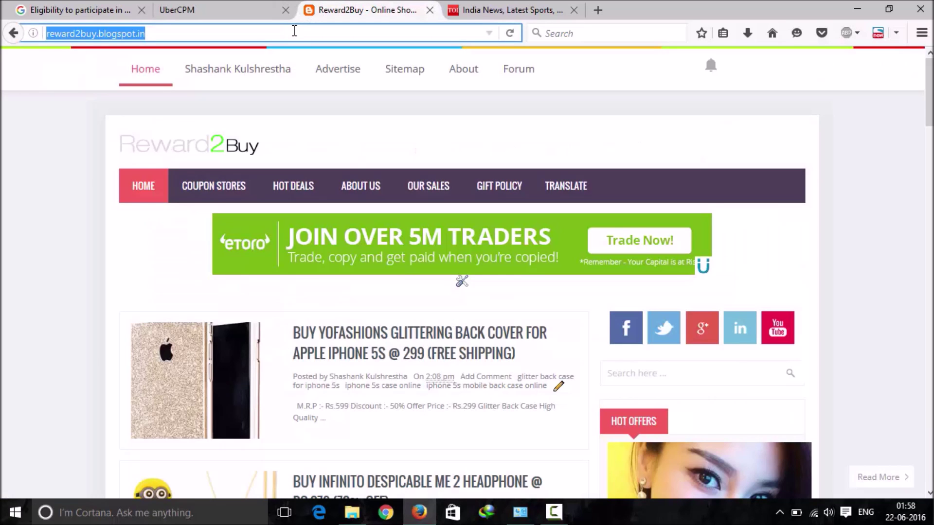
pyautogui.write('bkjhh')
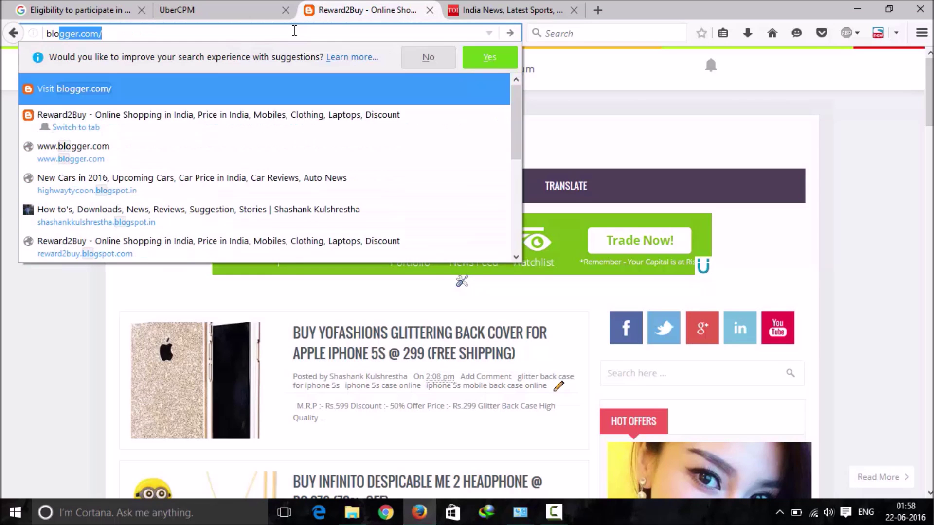
pyautogui.press('BackSpace')
pyautogui.press('BackSpace')
pyautogui.press('BackSpace')
pyautogui.press('BackSpace')
pyautogui.press('BackSpace')
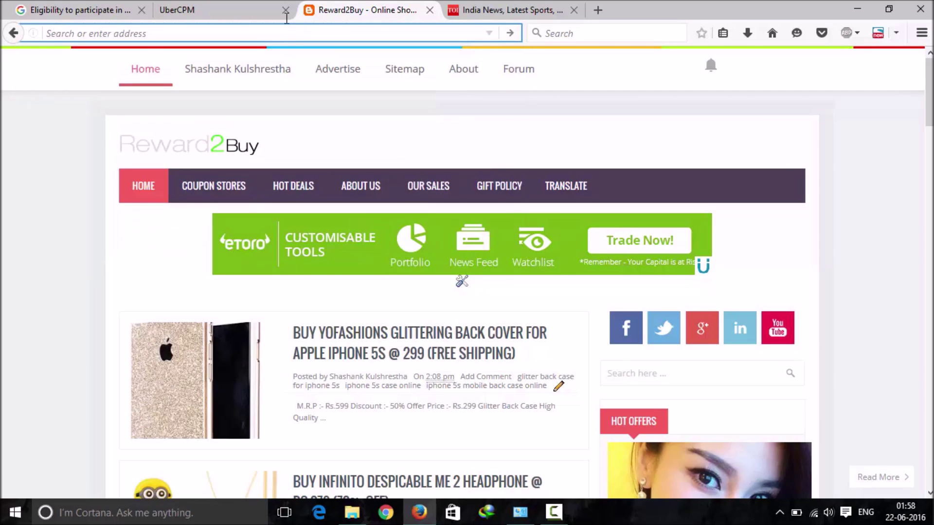
pyautogui.click(246, 8)
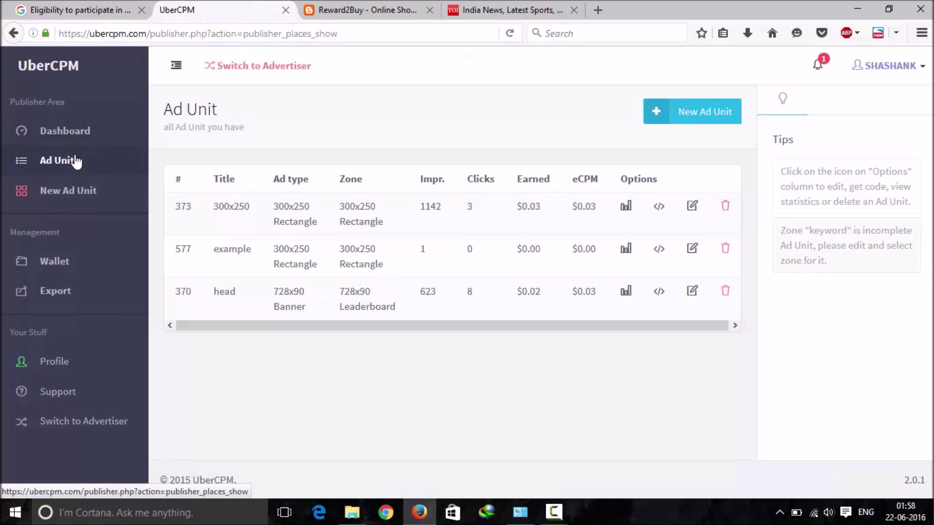
pyautogui.click(680, 121)
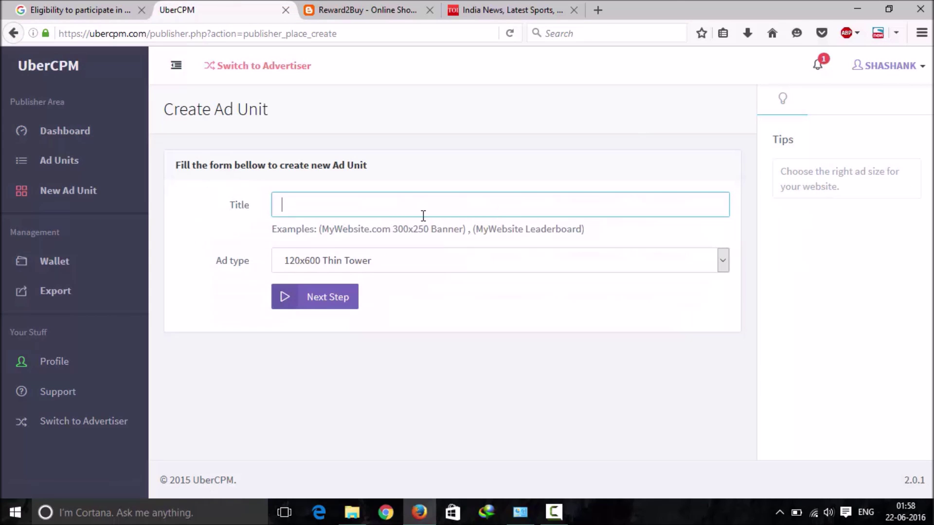
# Step: Create and save an ad unit titled 'example 2' with the 300x250 Rectangle ad type
pyautogui.click(422, 215)
pyautogui.write('ex')
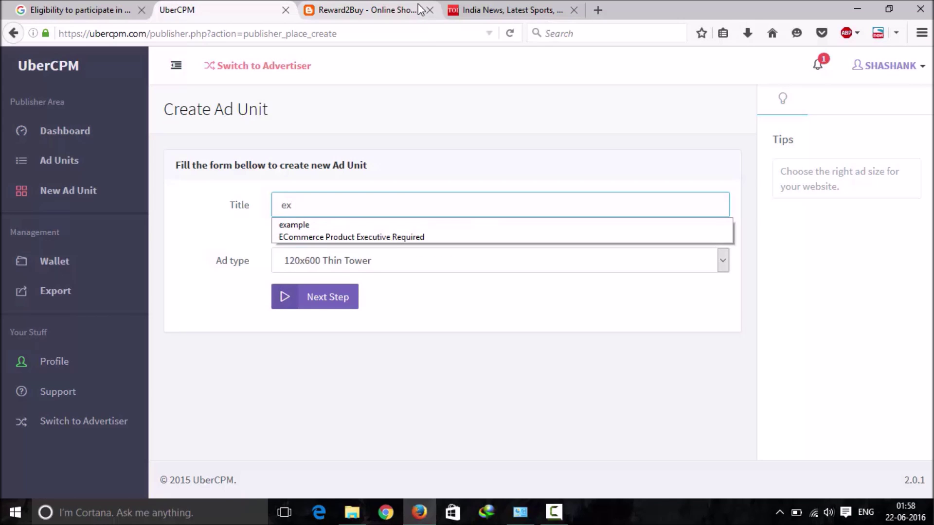
pyautogui.write('ample 2')
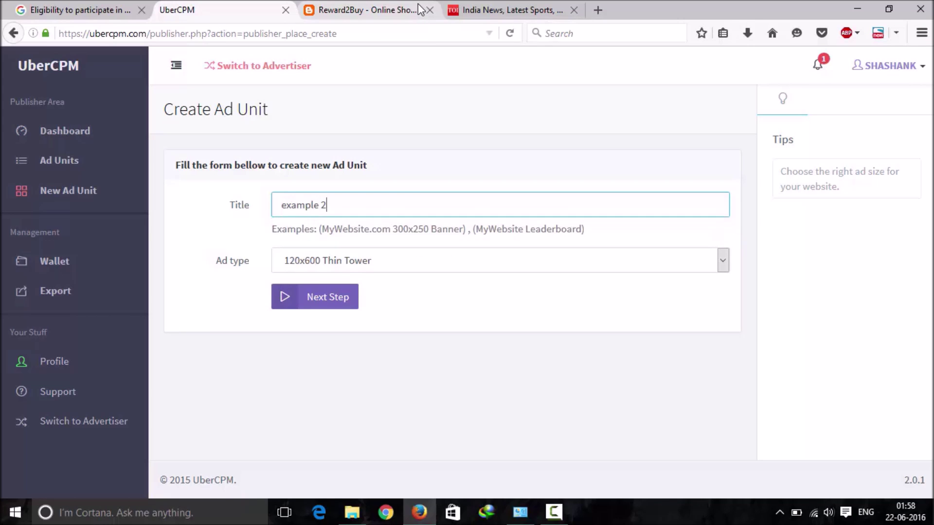
pyautogui.press('Tab')
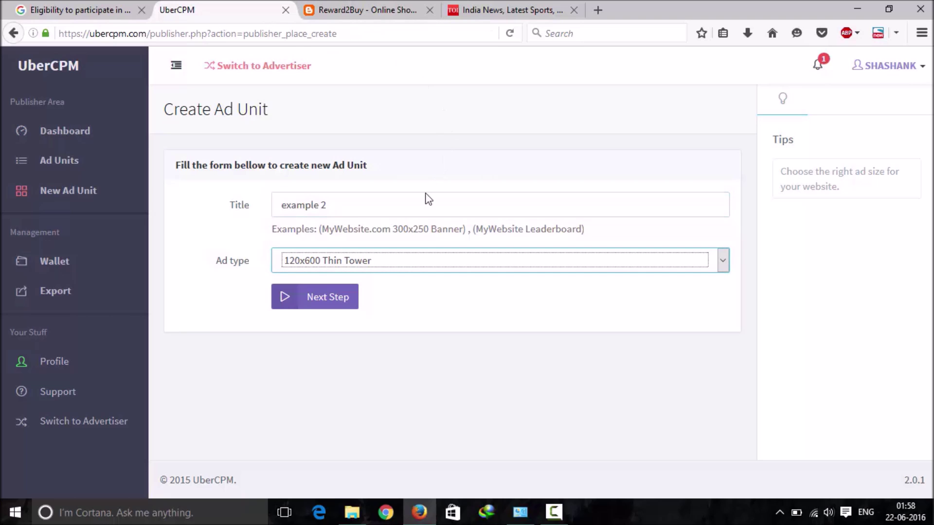
pyautogui.click(407, 259)
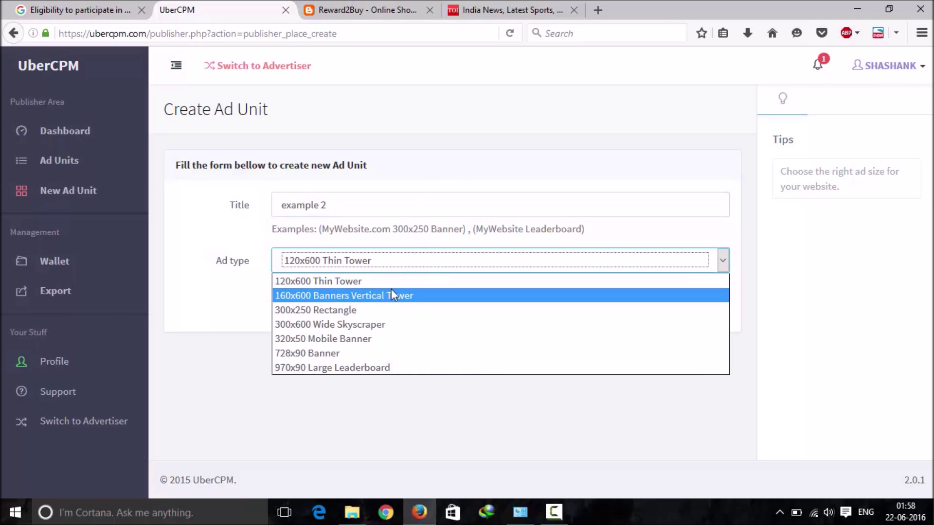
pyautogui.click(366, 310)
pyautogui.click(305, 295)
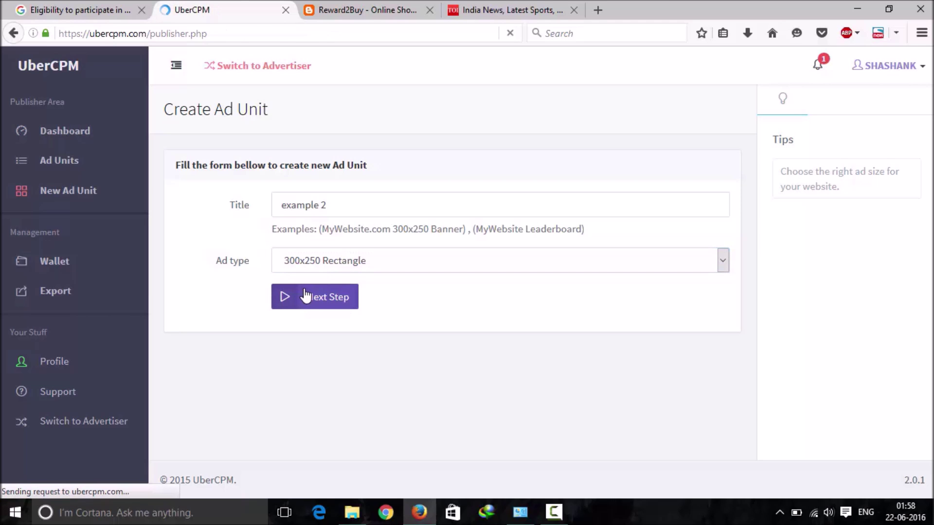
pyautogui.click(320, 320)
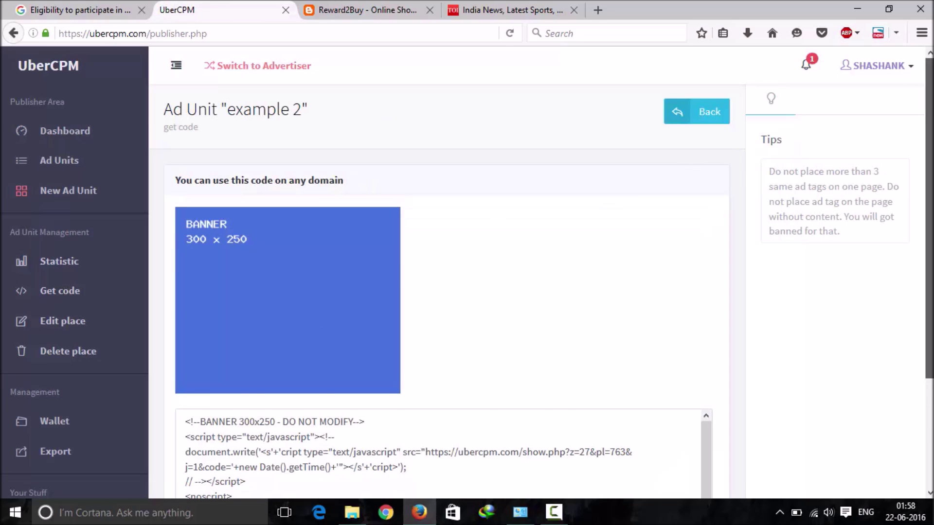
# Step: Scroll to the new unit's embed code and select all of it
pyautogui.scroll(-3, 523, 367)
pyautogui.click(523, 367)
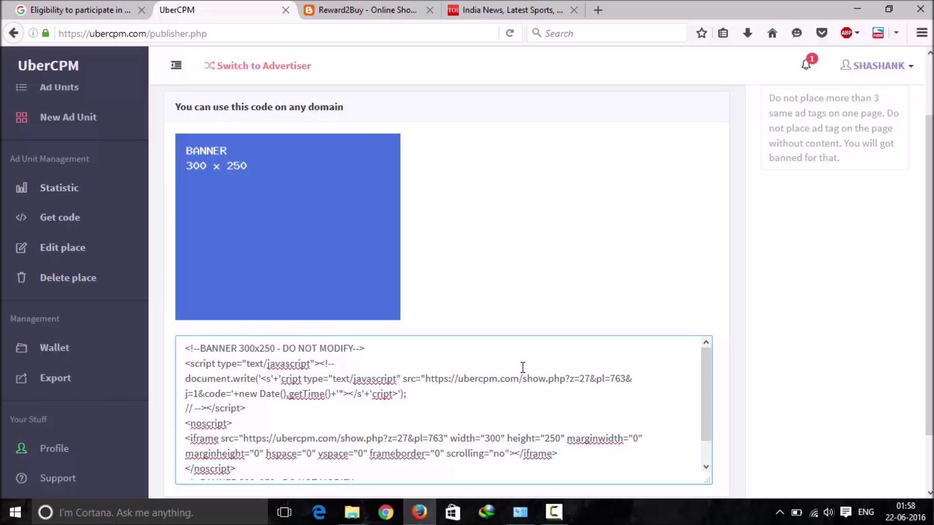
pyautogui.hotkey('ctrl', 'a')
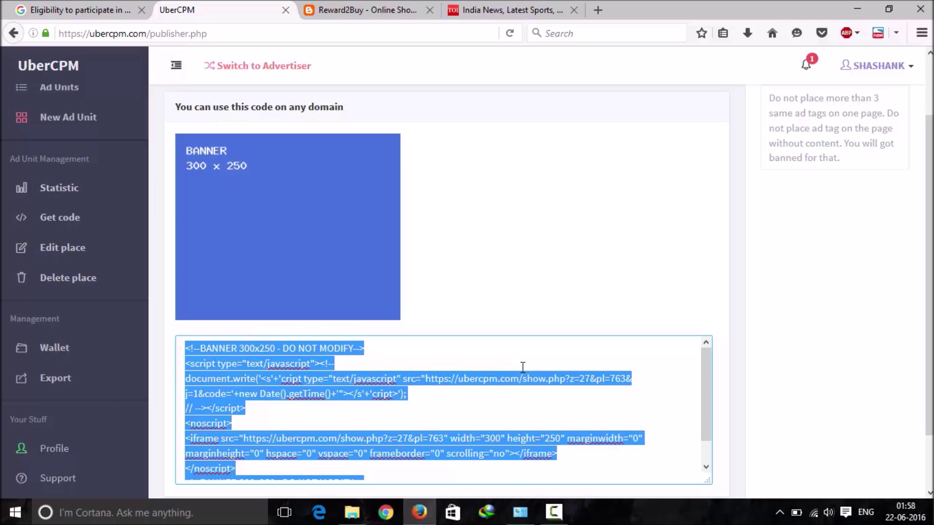
pyautogui.click(523, 367)
# Step: Open the Infinito Despicable Me 2 headphone post on the Reward2Buy blog
pyautogui.click(365, 10)
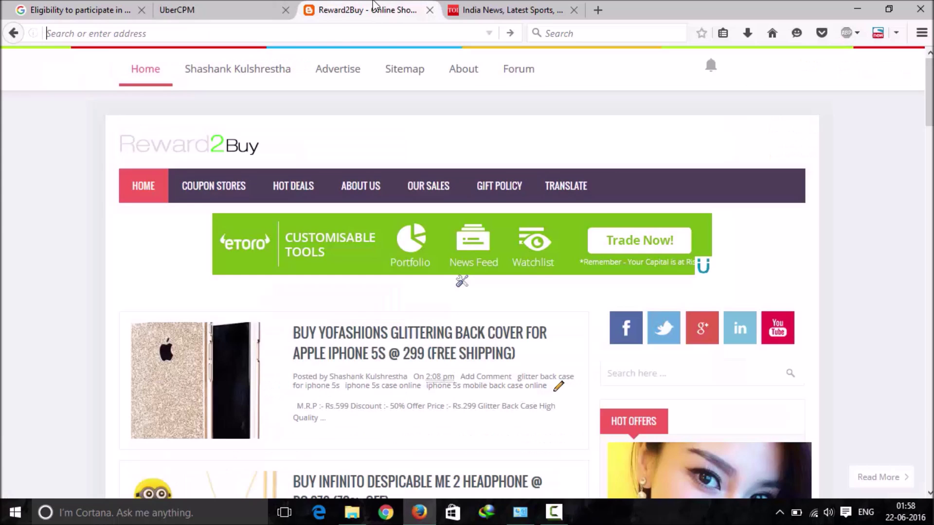
pyautogui.scroll(-10, 604, 230)
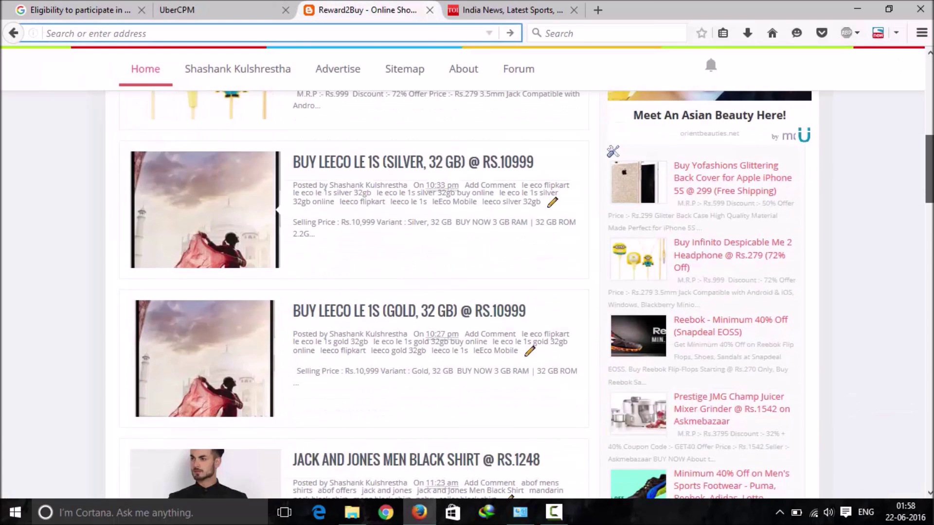
pyautogui.scroll(4, 605, 230)
pyautogui.click(518, 219)
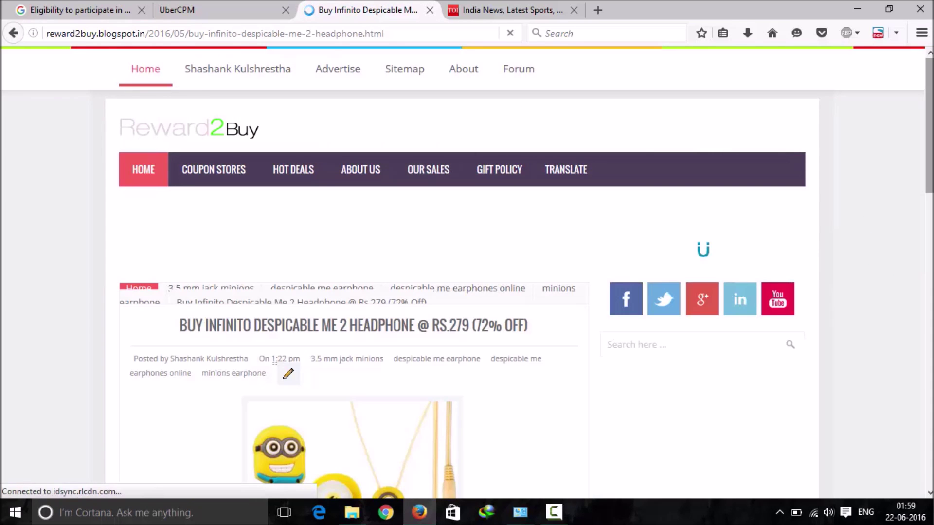
pyautogui.scroll(-1, 467, 272)
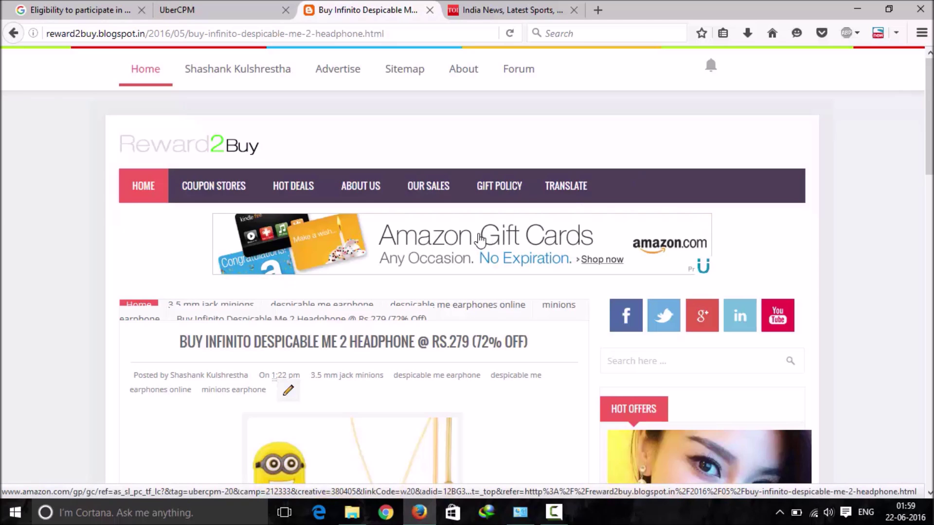
# Step: Scroll the headphone post to check its Amazon Gift Cards ad, then return to the UberCPM code page
pyautogui.click(243, 6)
pyautogui.click(366, 8)
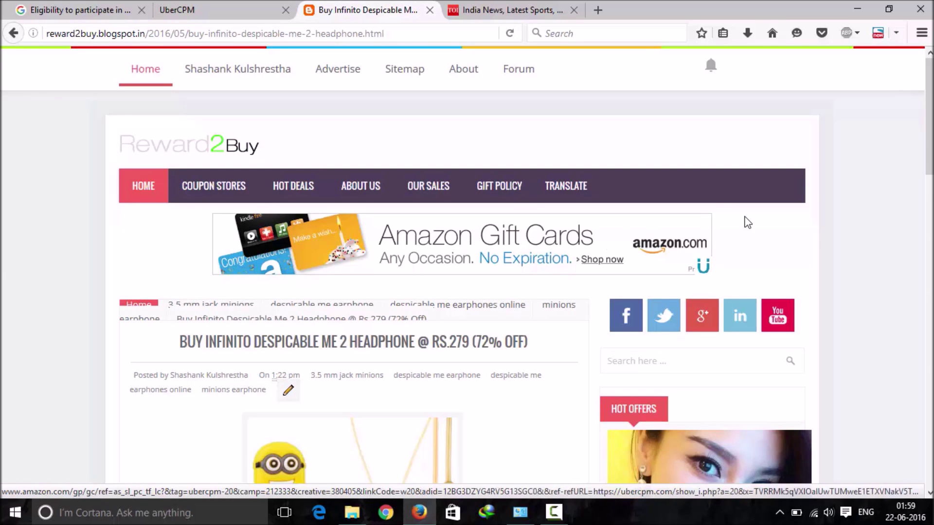
pyautogui.moveTo(928, 116); pyautogui.dragTo(909, 503)
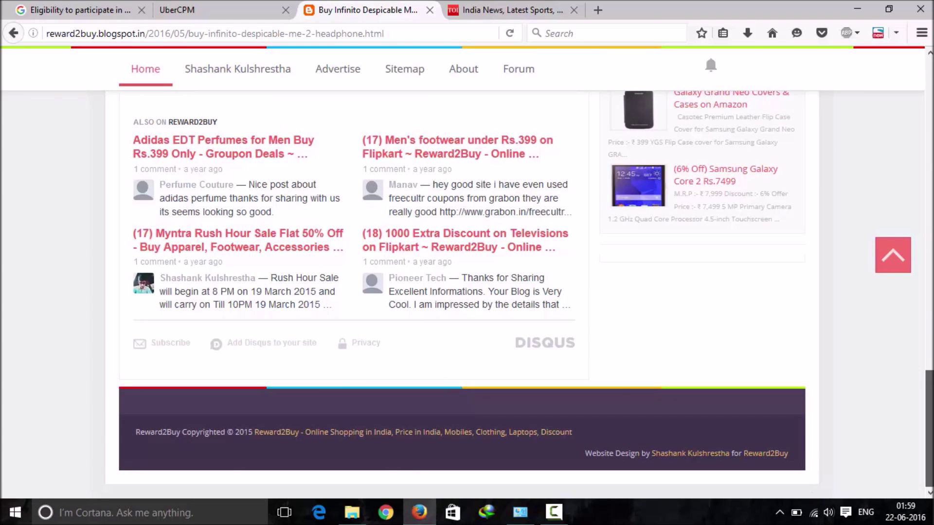
pyautogui.moveTo(928, 427); pyautogui.dragTo(929, 116)
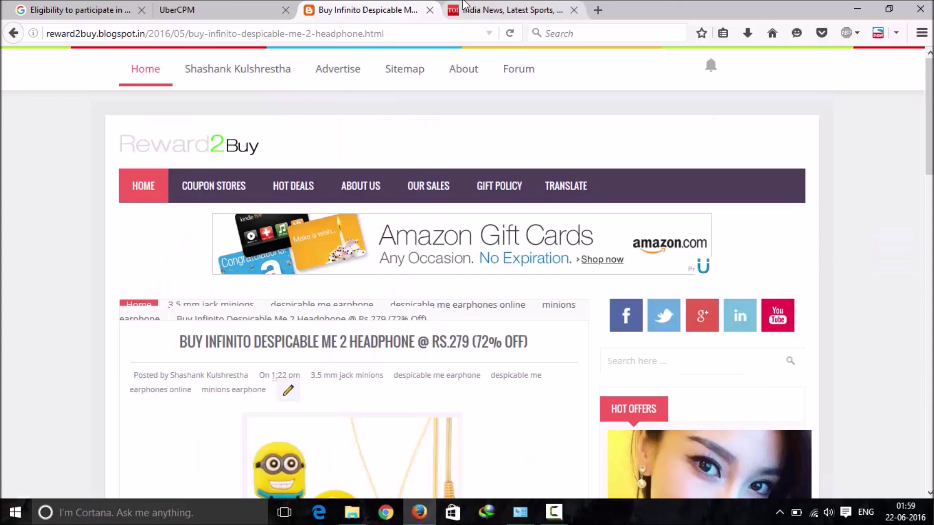
pyautogui.click(218, 10)
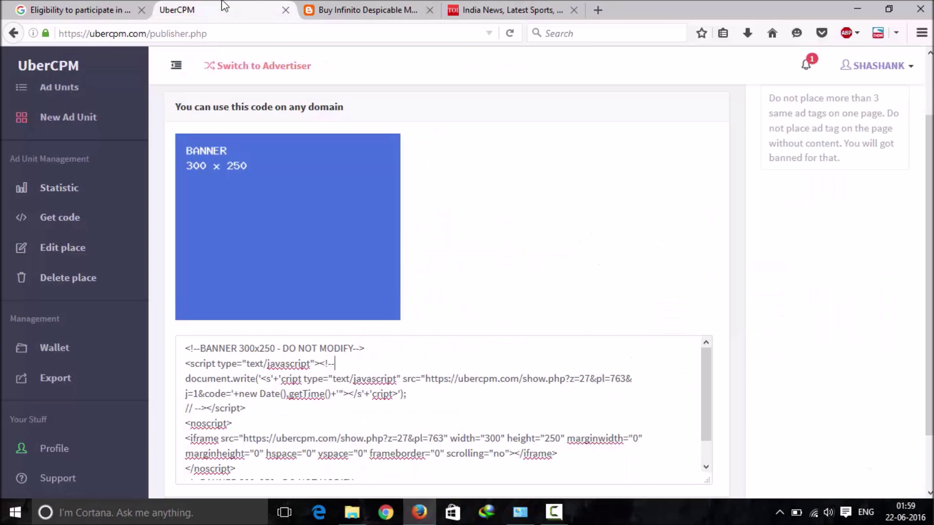
# Step: Compare the headphone post with the example 2 embed code and scroll through the code box
pyautogui.click(389, 3)
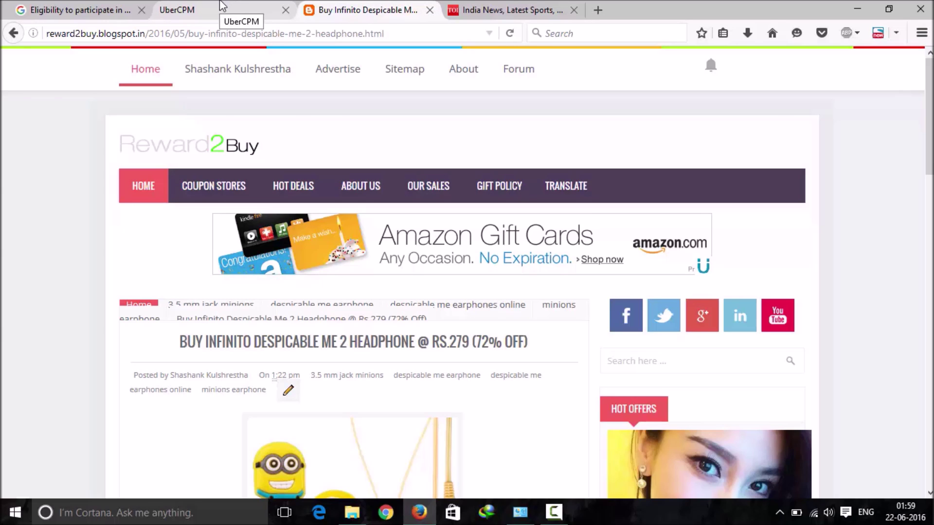
pyautogui.click(222, 6)
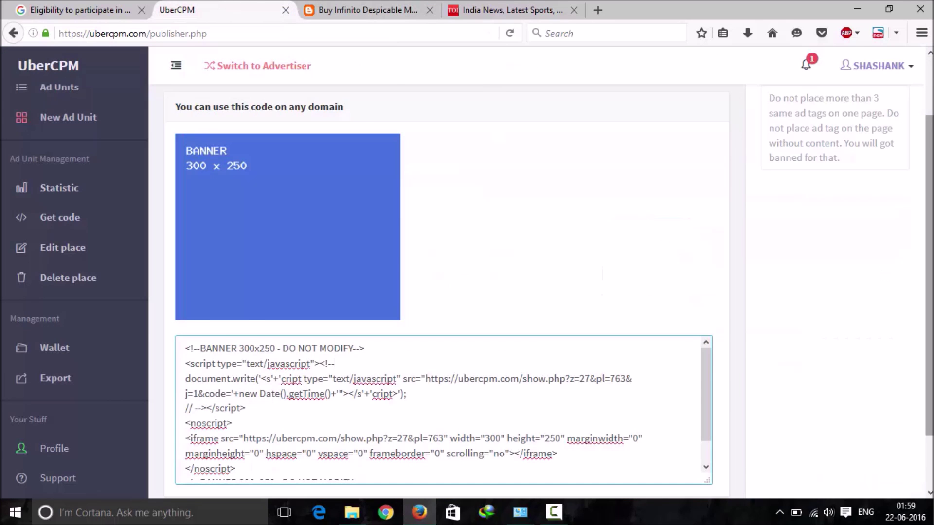
pyautogui.scroll(3, 916, 165)
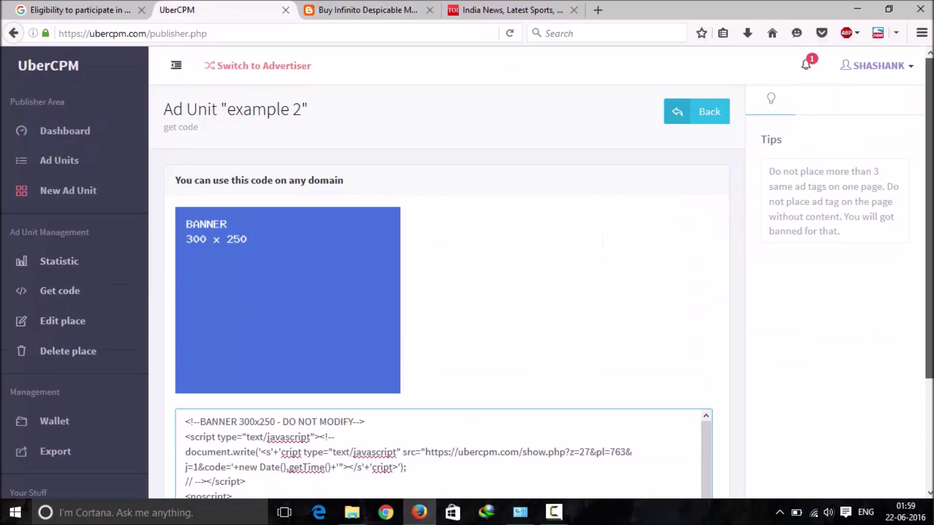
pyautogui.scroll(-3, 710, 418)
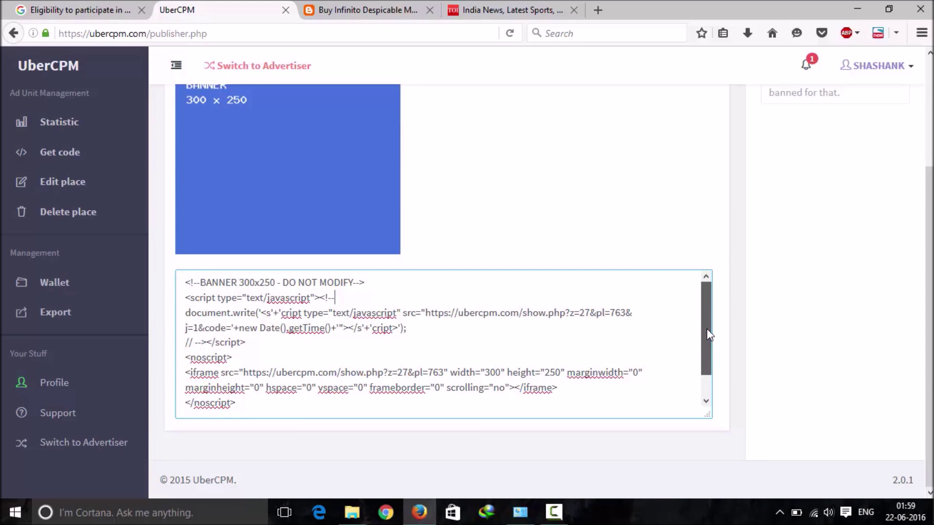
pyautogui.moveTo(709, 335); pyautogui.dragTo(705, 381)
pyautogui.scroll(5, 928, 340)
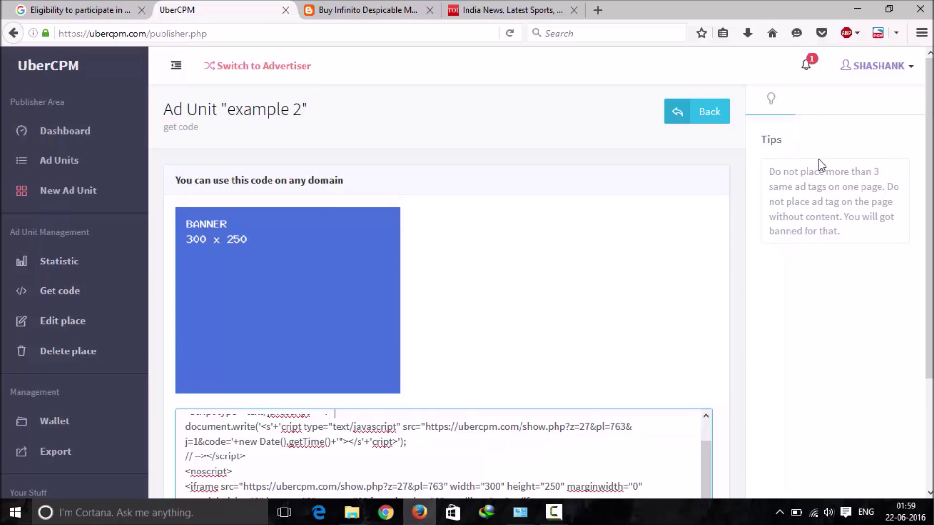
pyautogui.scroll(-4, 334, 414)
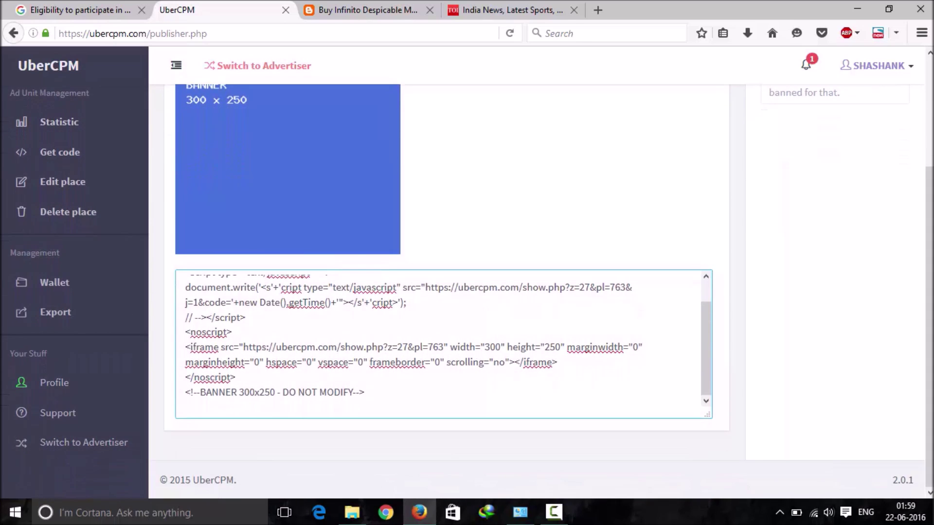
pyautogui.scroll(3, 443, 292)
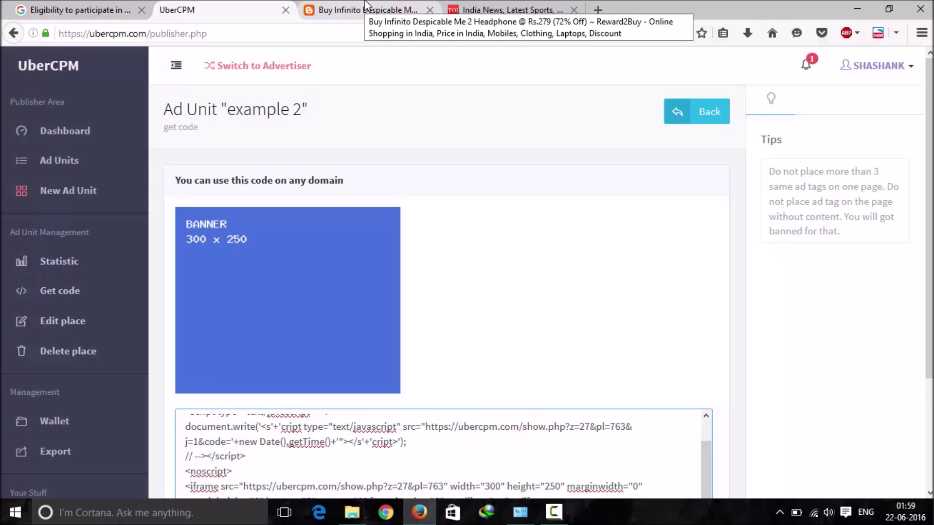
# Step: Recheck the blog post, then open Statistic for the example 2 ad unit
pyautogui.click(366, 4)
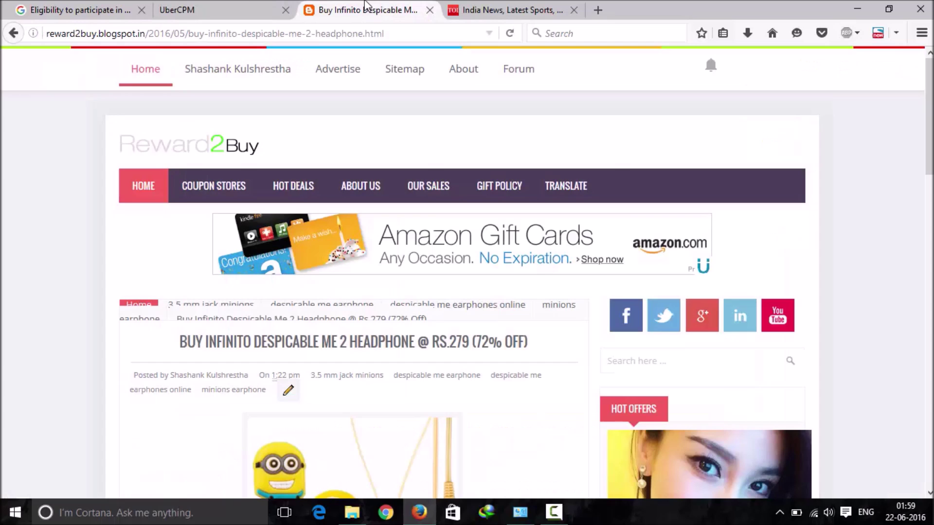
pyautogui.click(253, 7)
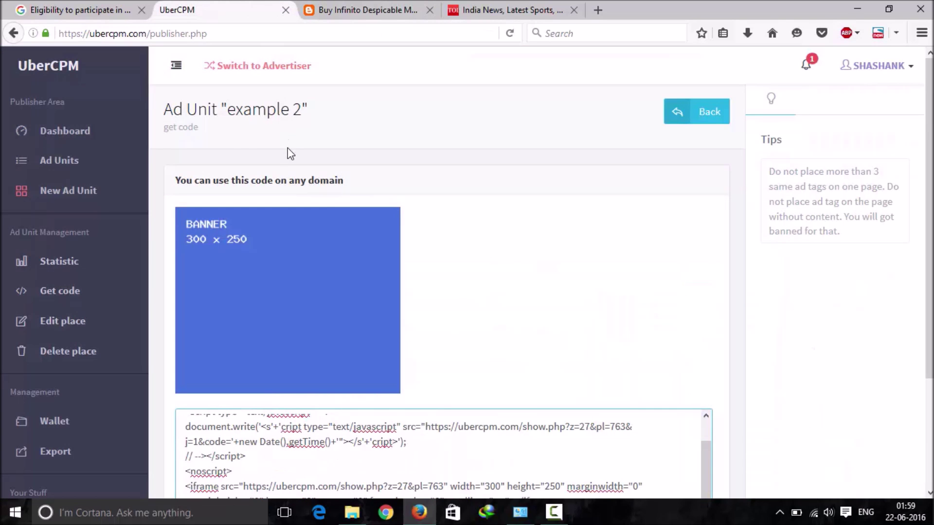
pyautogui.click(70, 270)
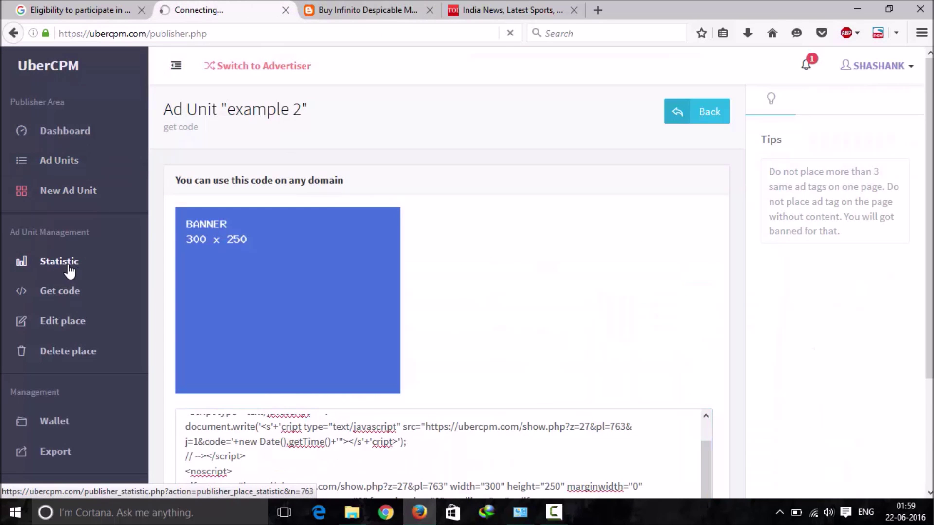